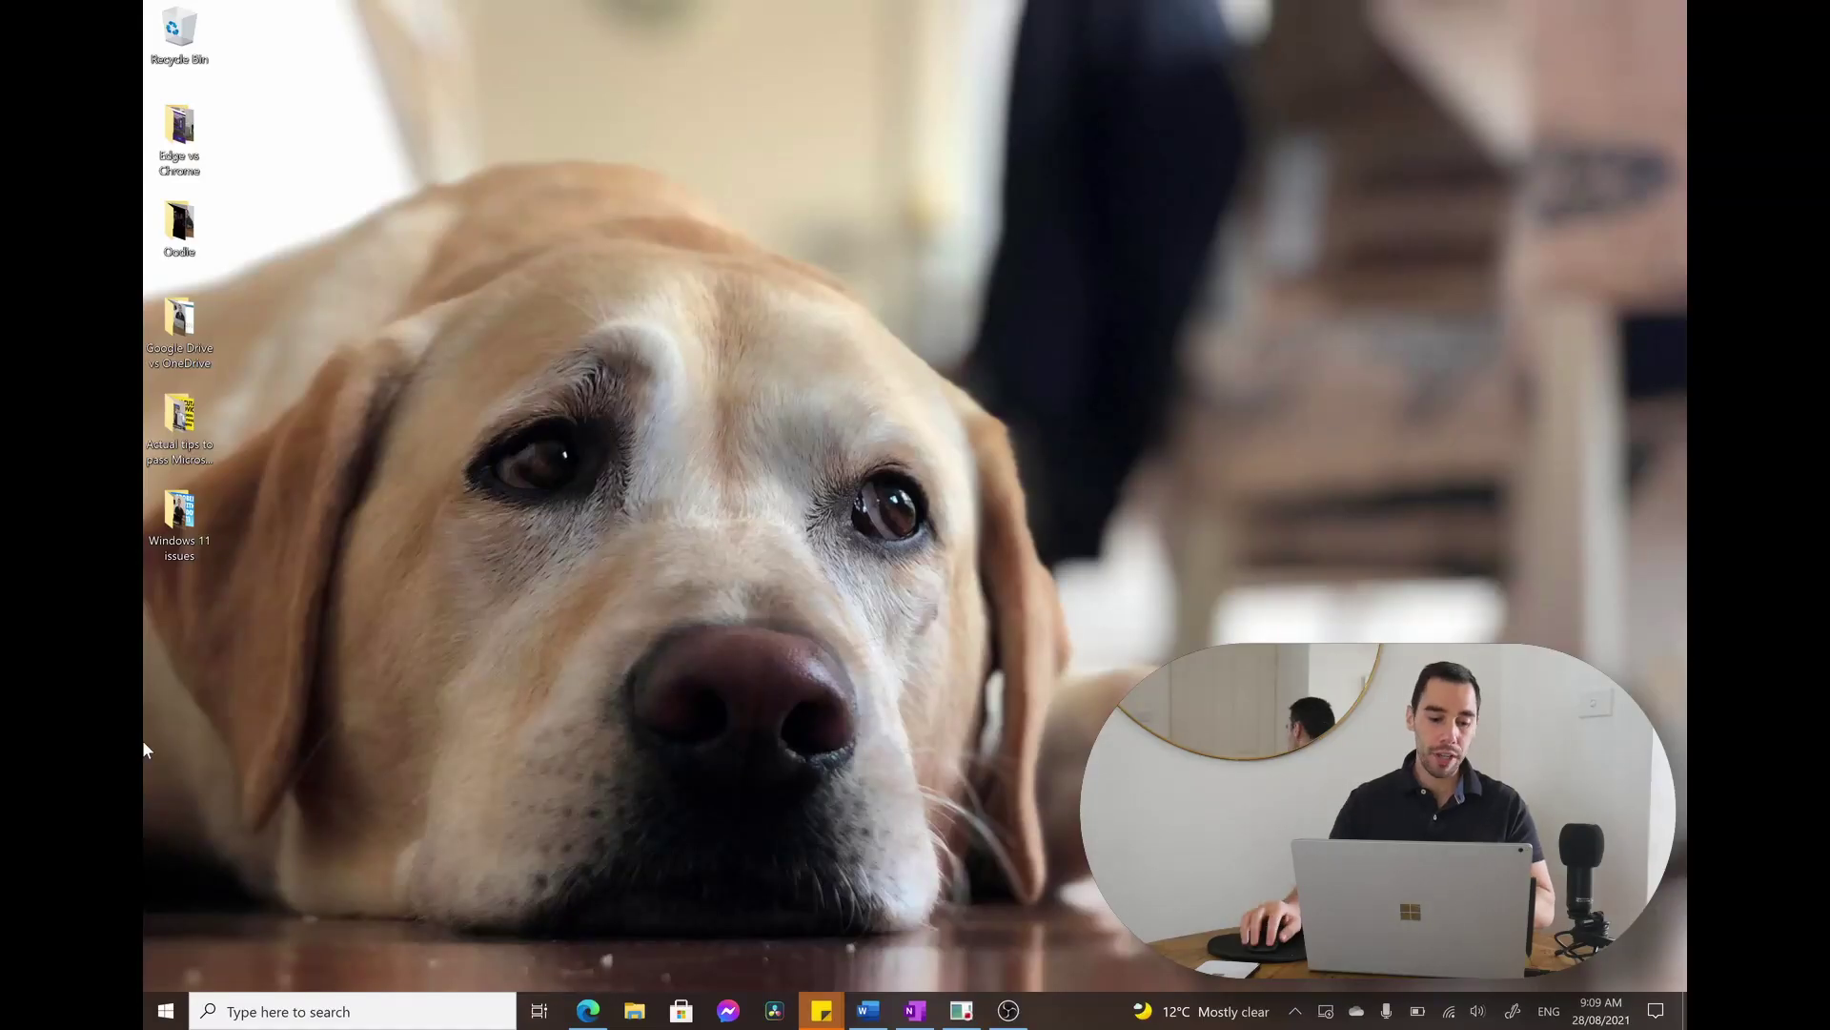
# Search the Start menu for 'ste' and launch Steps Recorder
pyautogui.click(166, 1010)
pyautogui.write('ste')
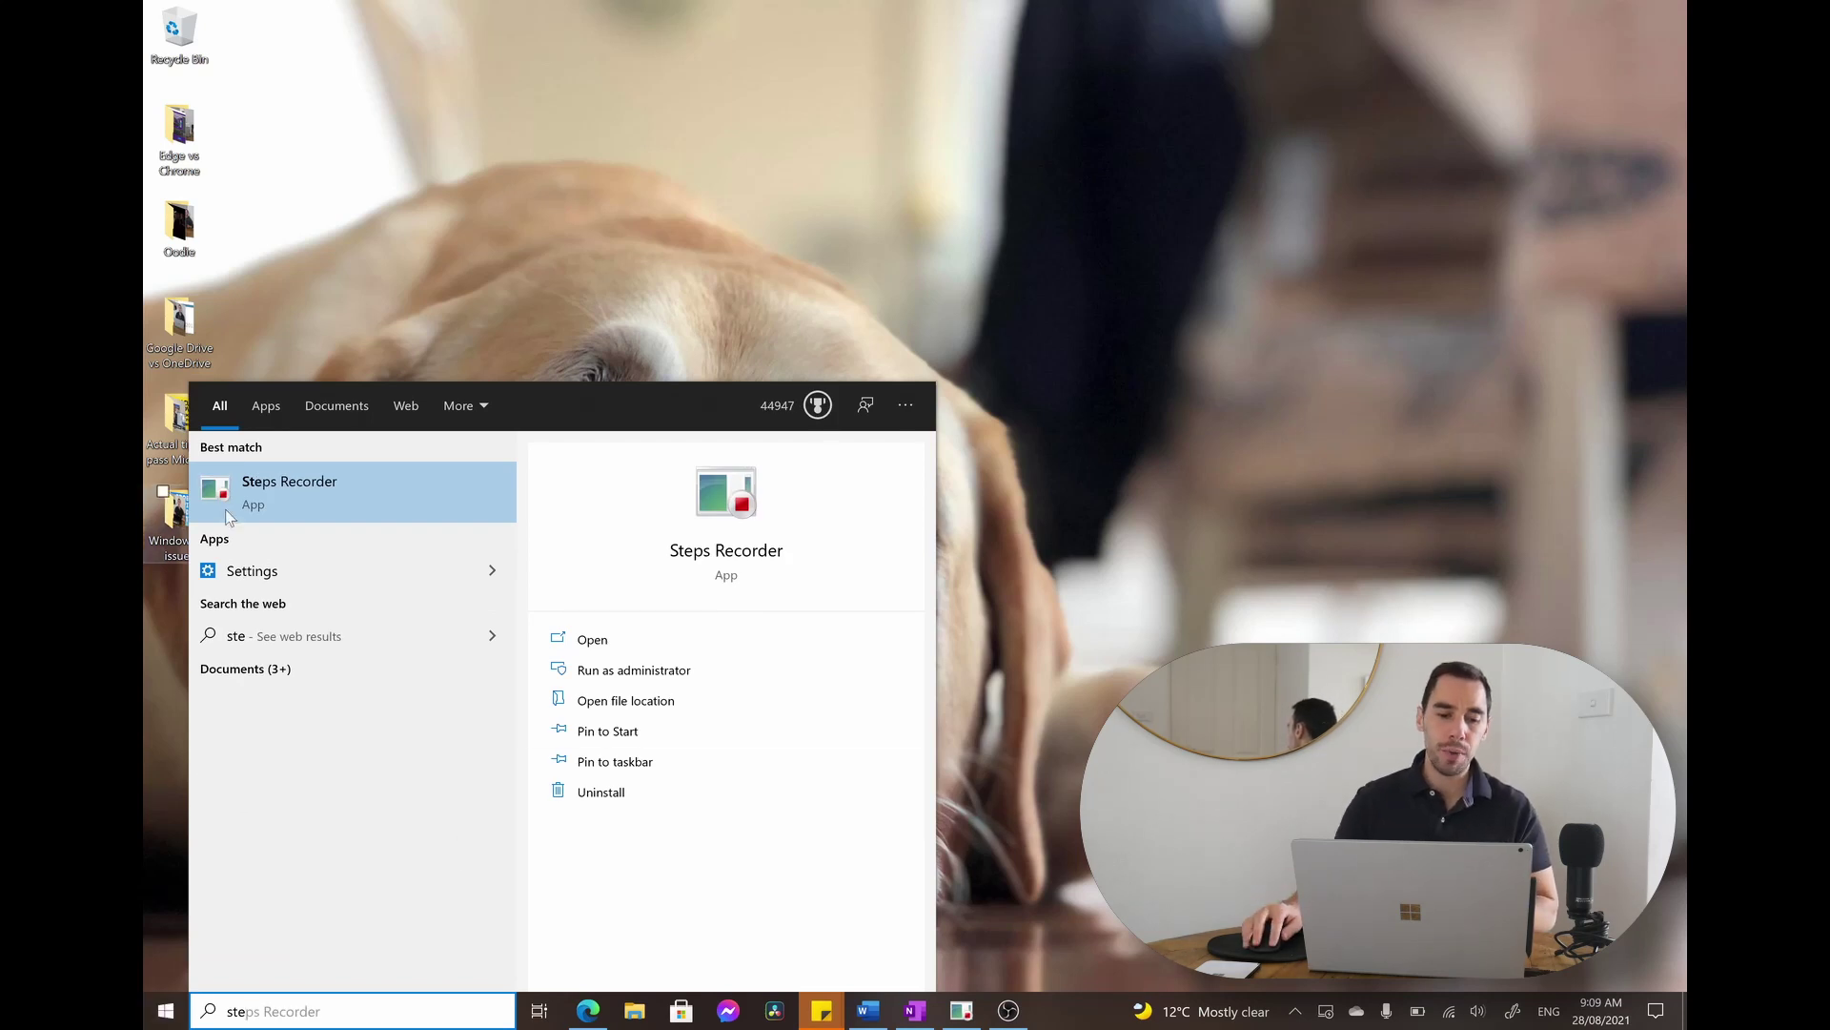
pyautogui.click(317, 502)
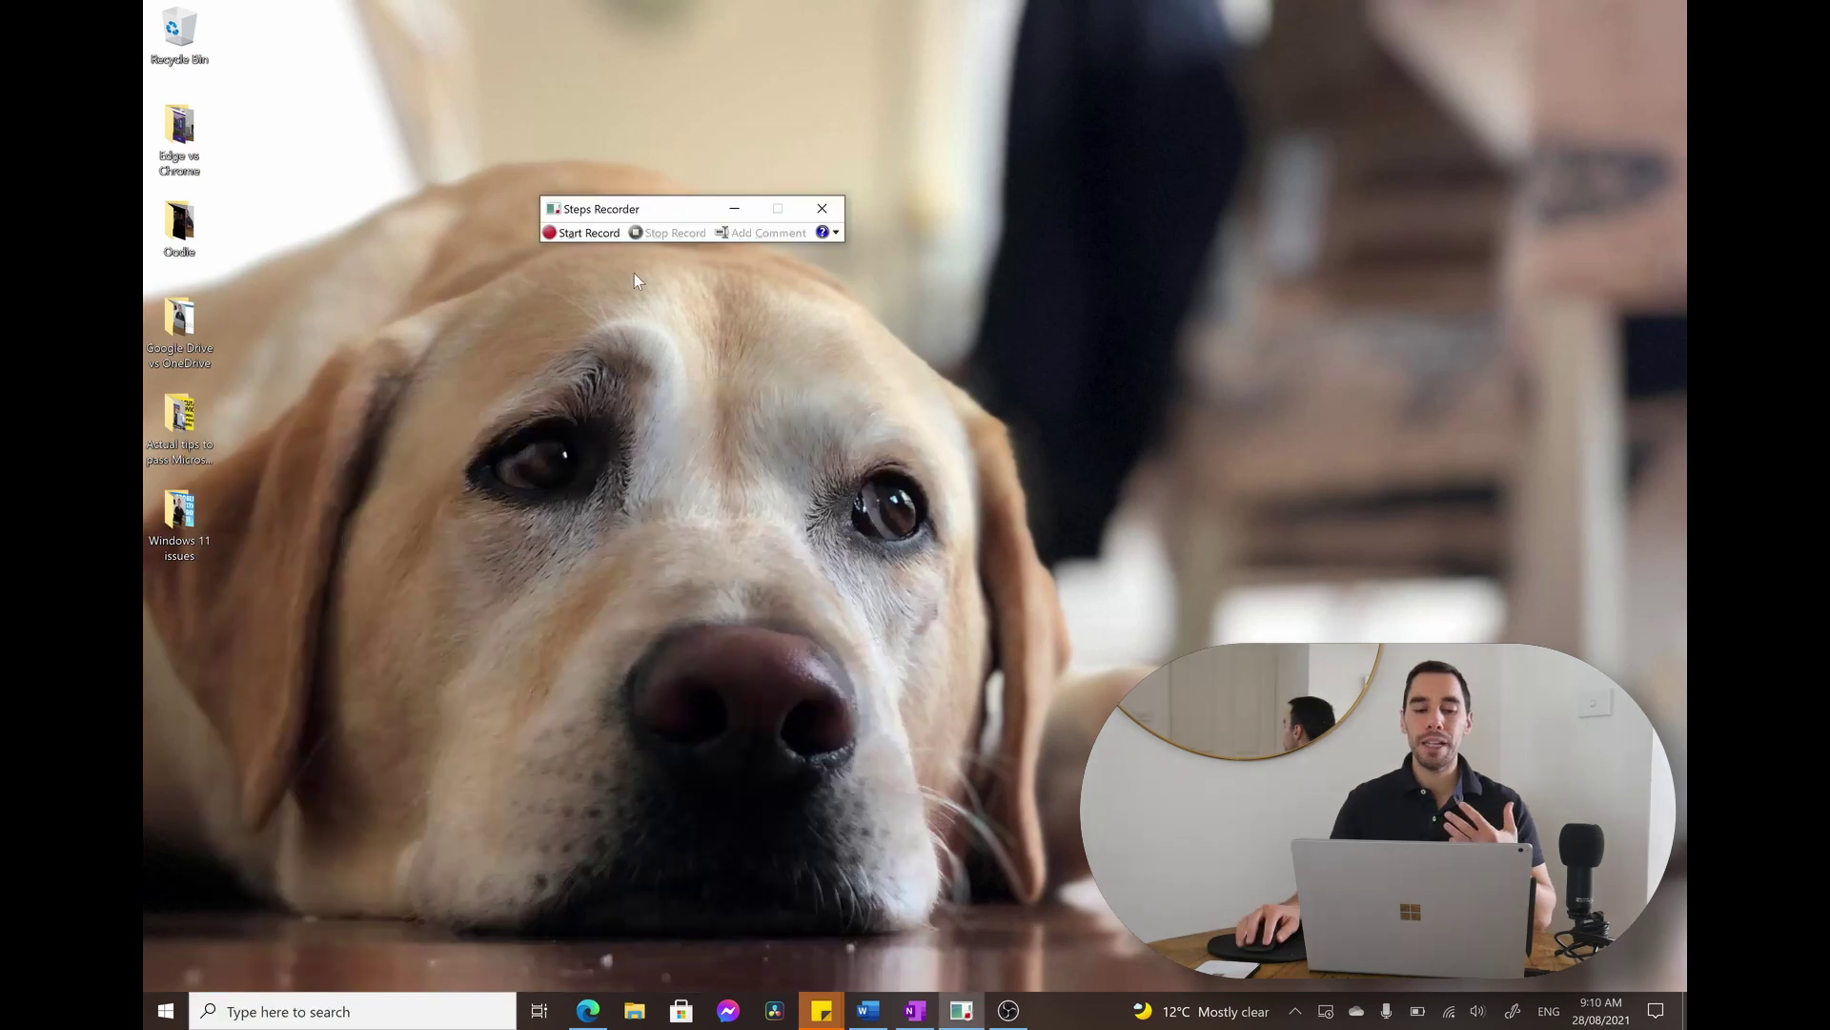
# Start recording, then open Edge and go to canva.com
pyautogui.click(565, 230)
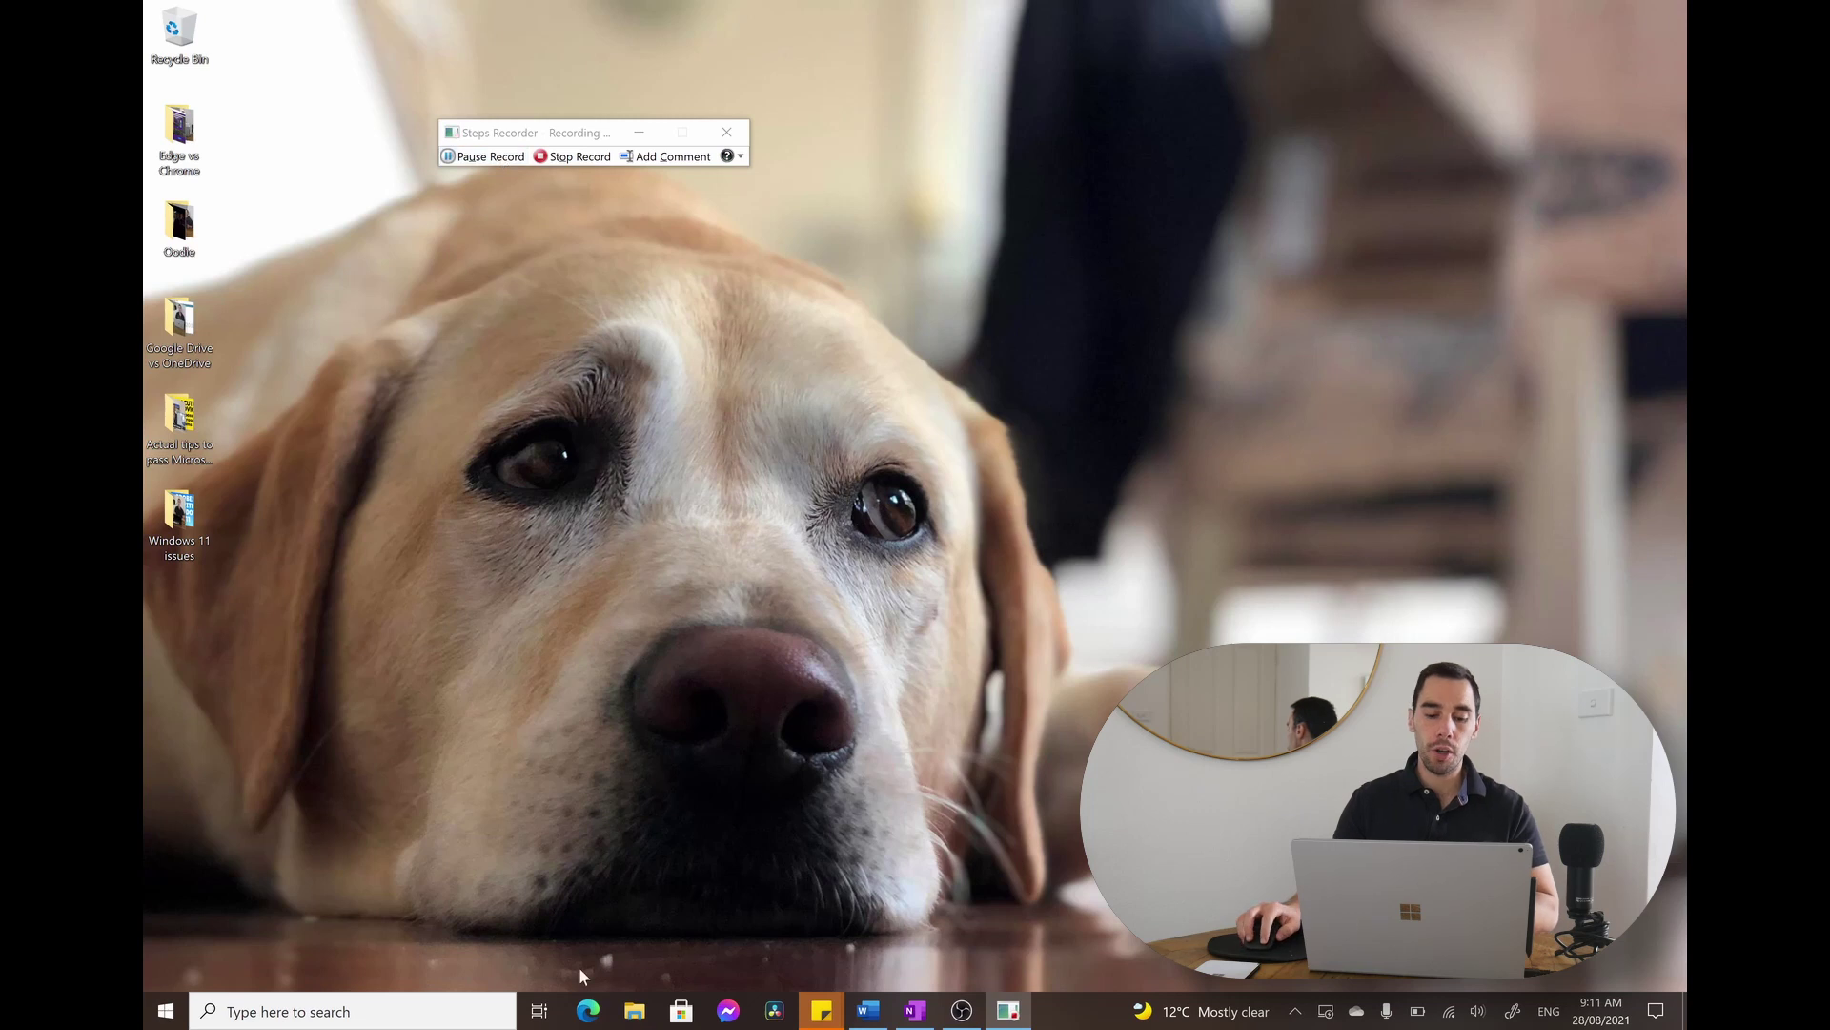
pyautogui.click(588, 1010)
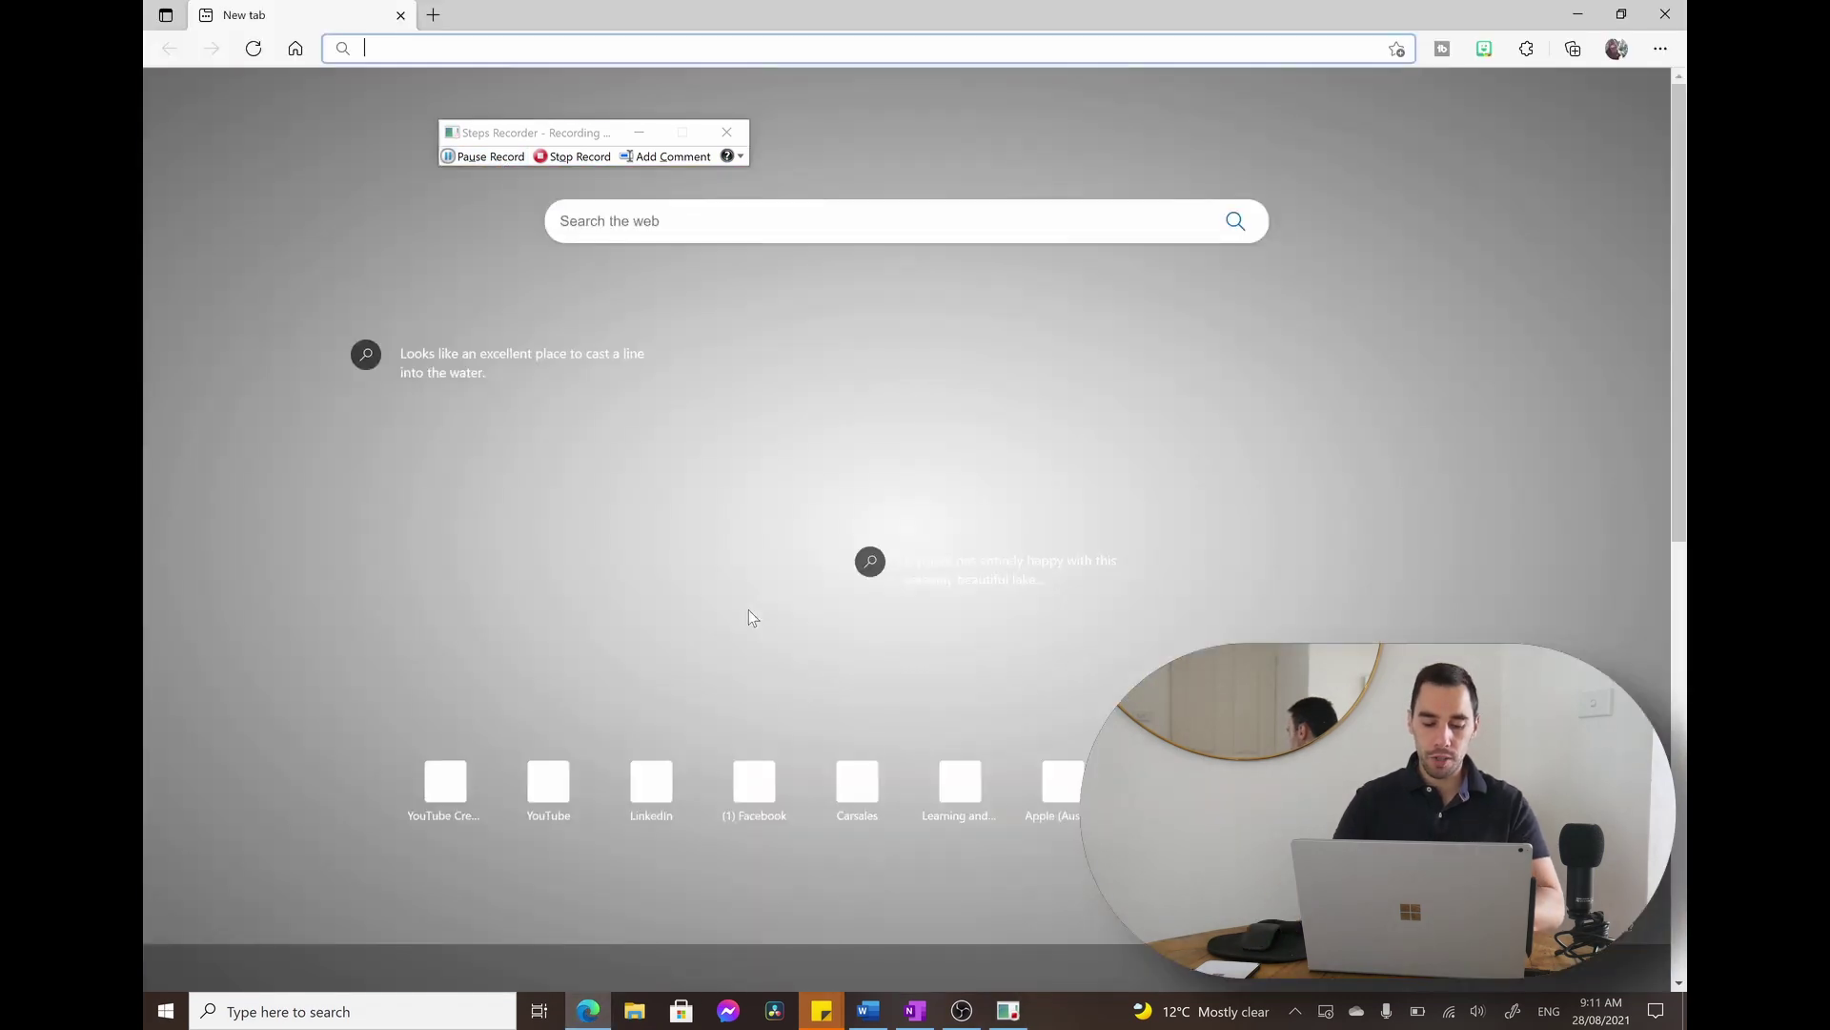
pyautogui.write('canva')
pyautogui.press('Return')
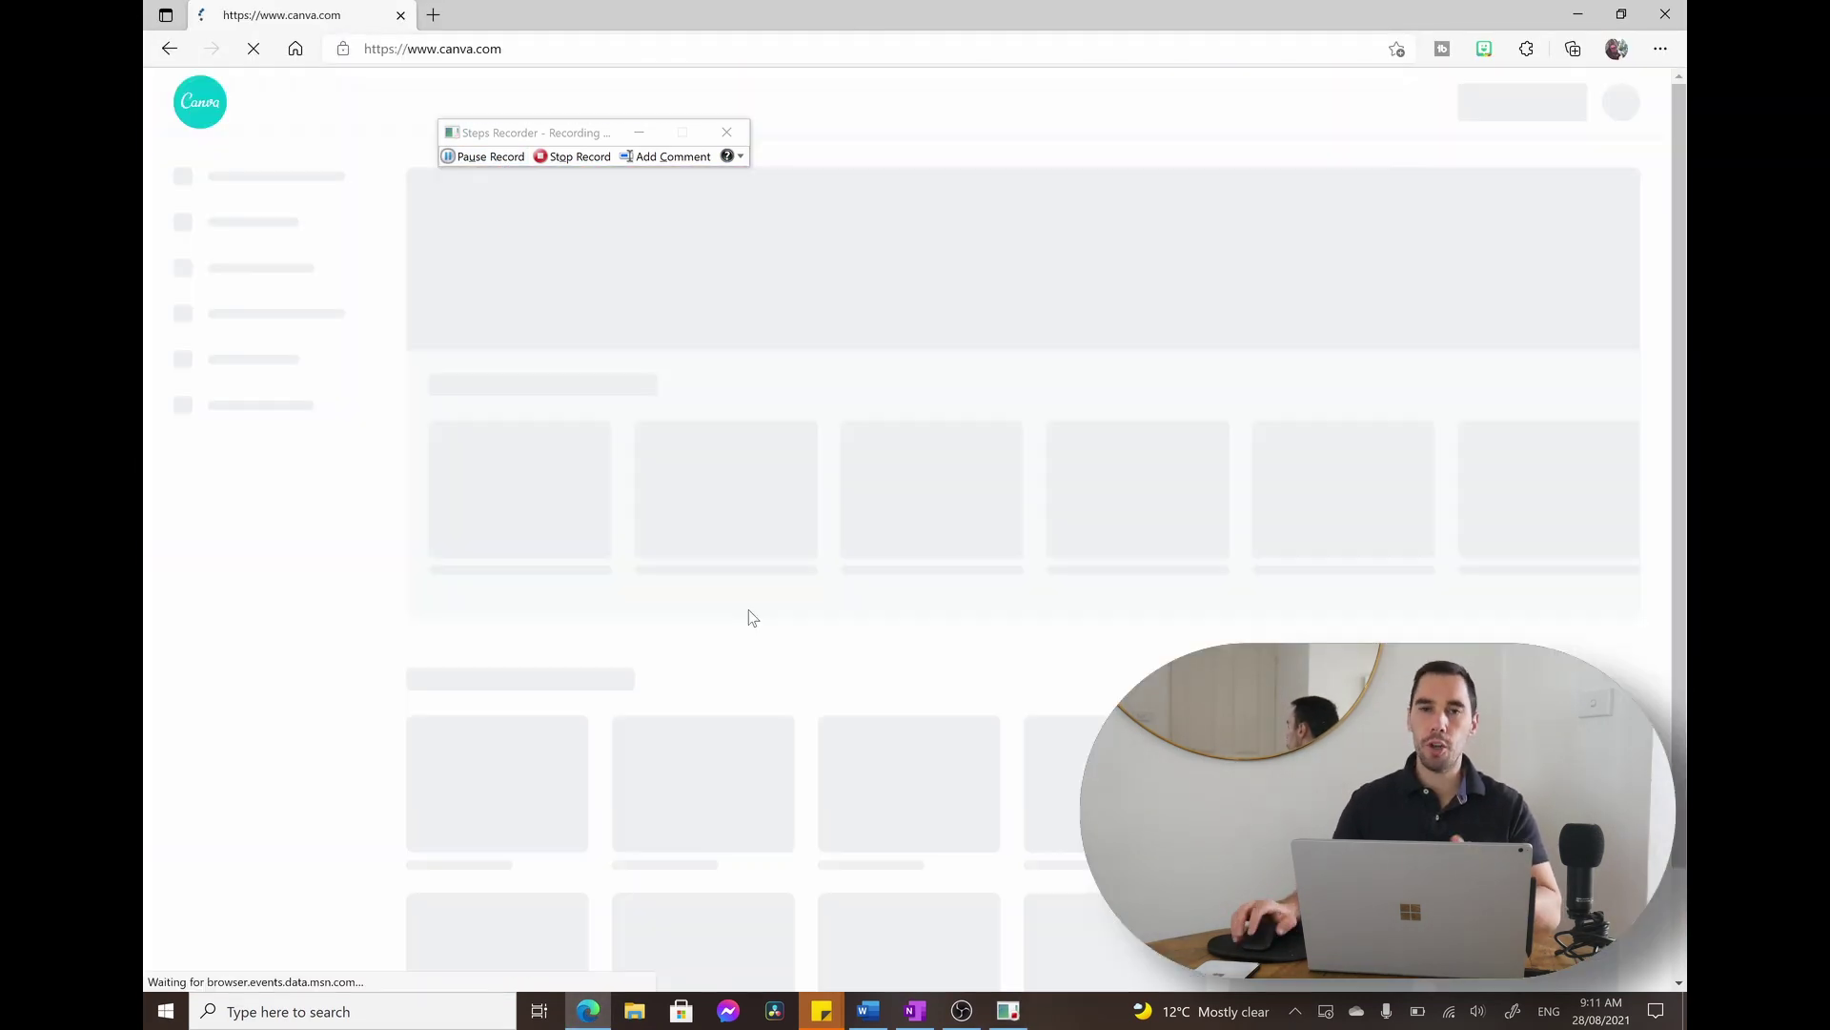
# Install the Canva site as an Edge app and begin adding a recording comment
pyautogui.click(1658, 49)
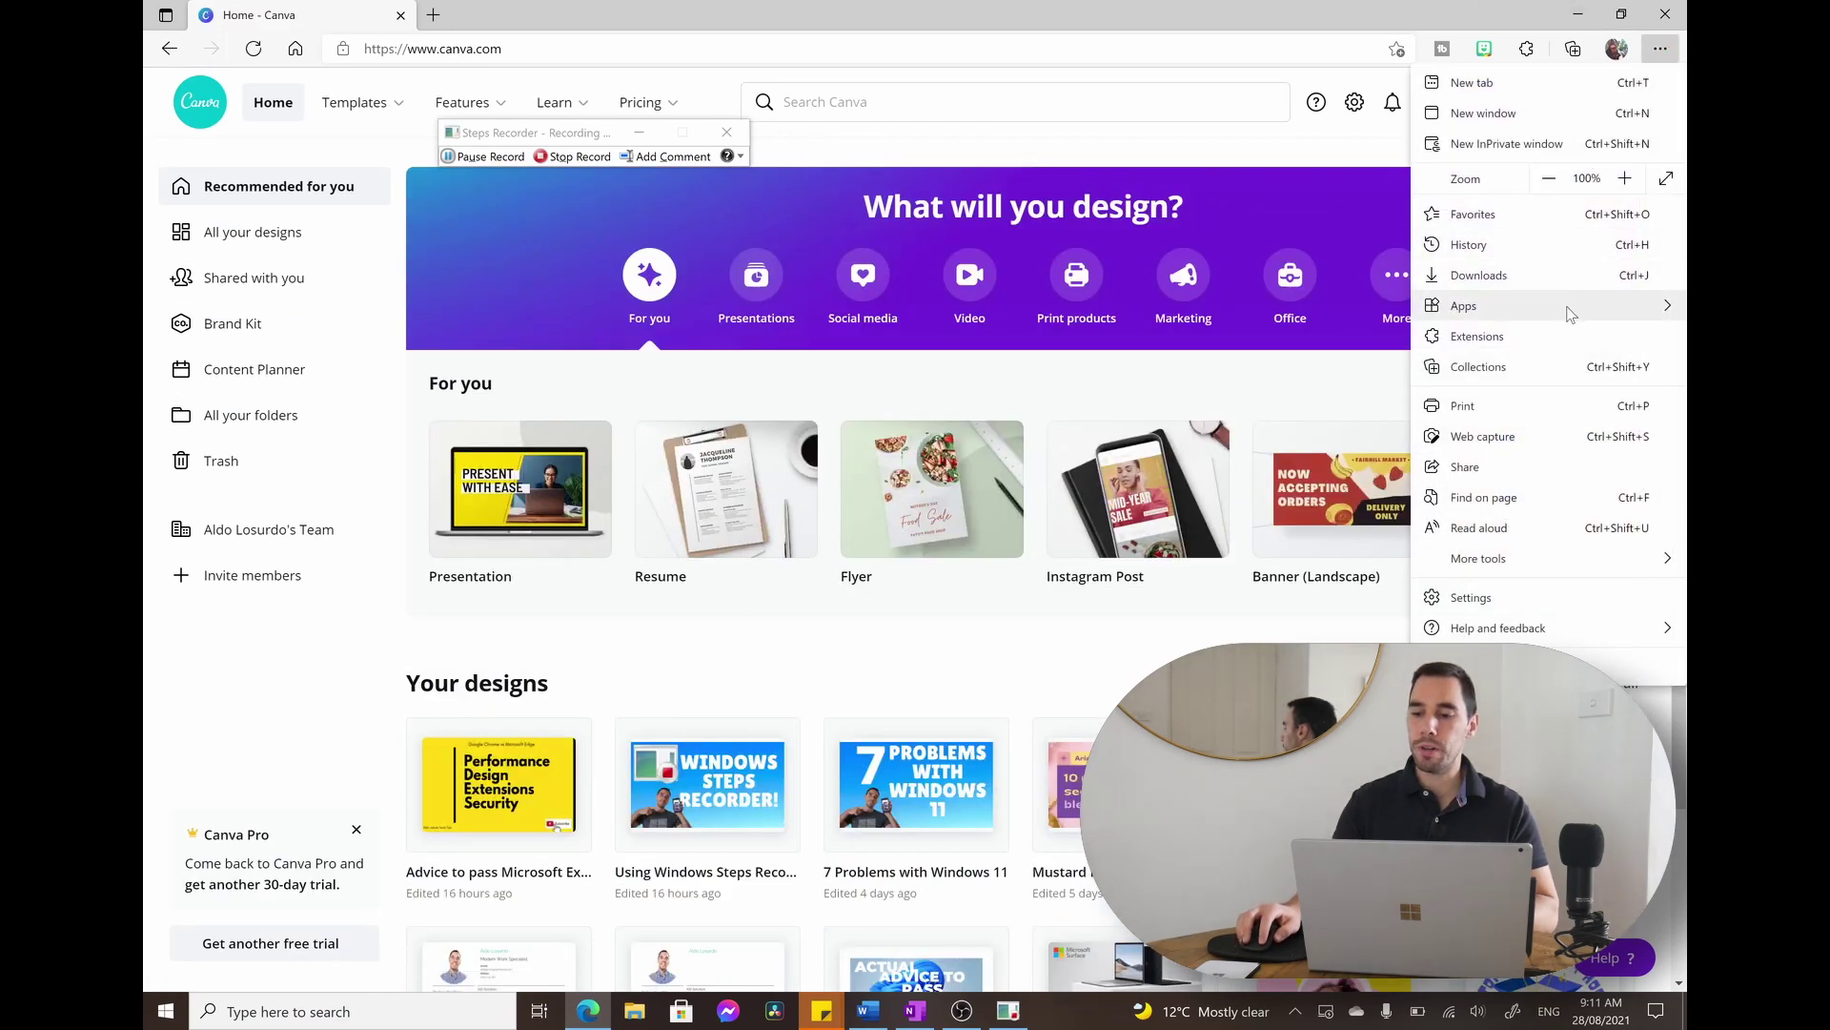
pyautogui.moveTo(1458, 307)
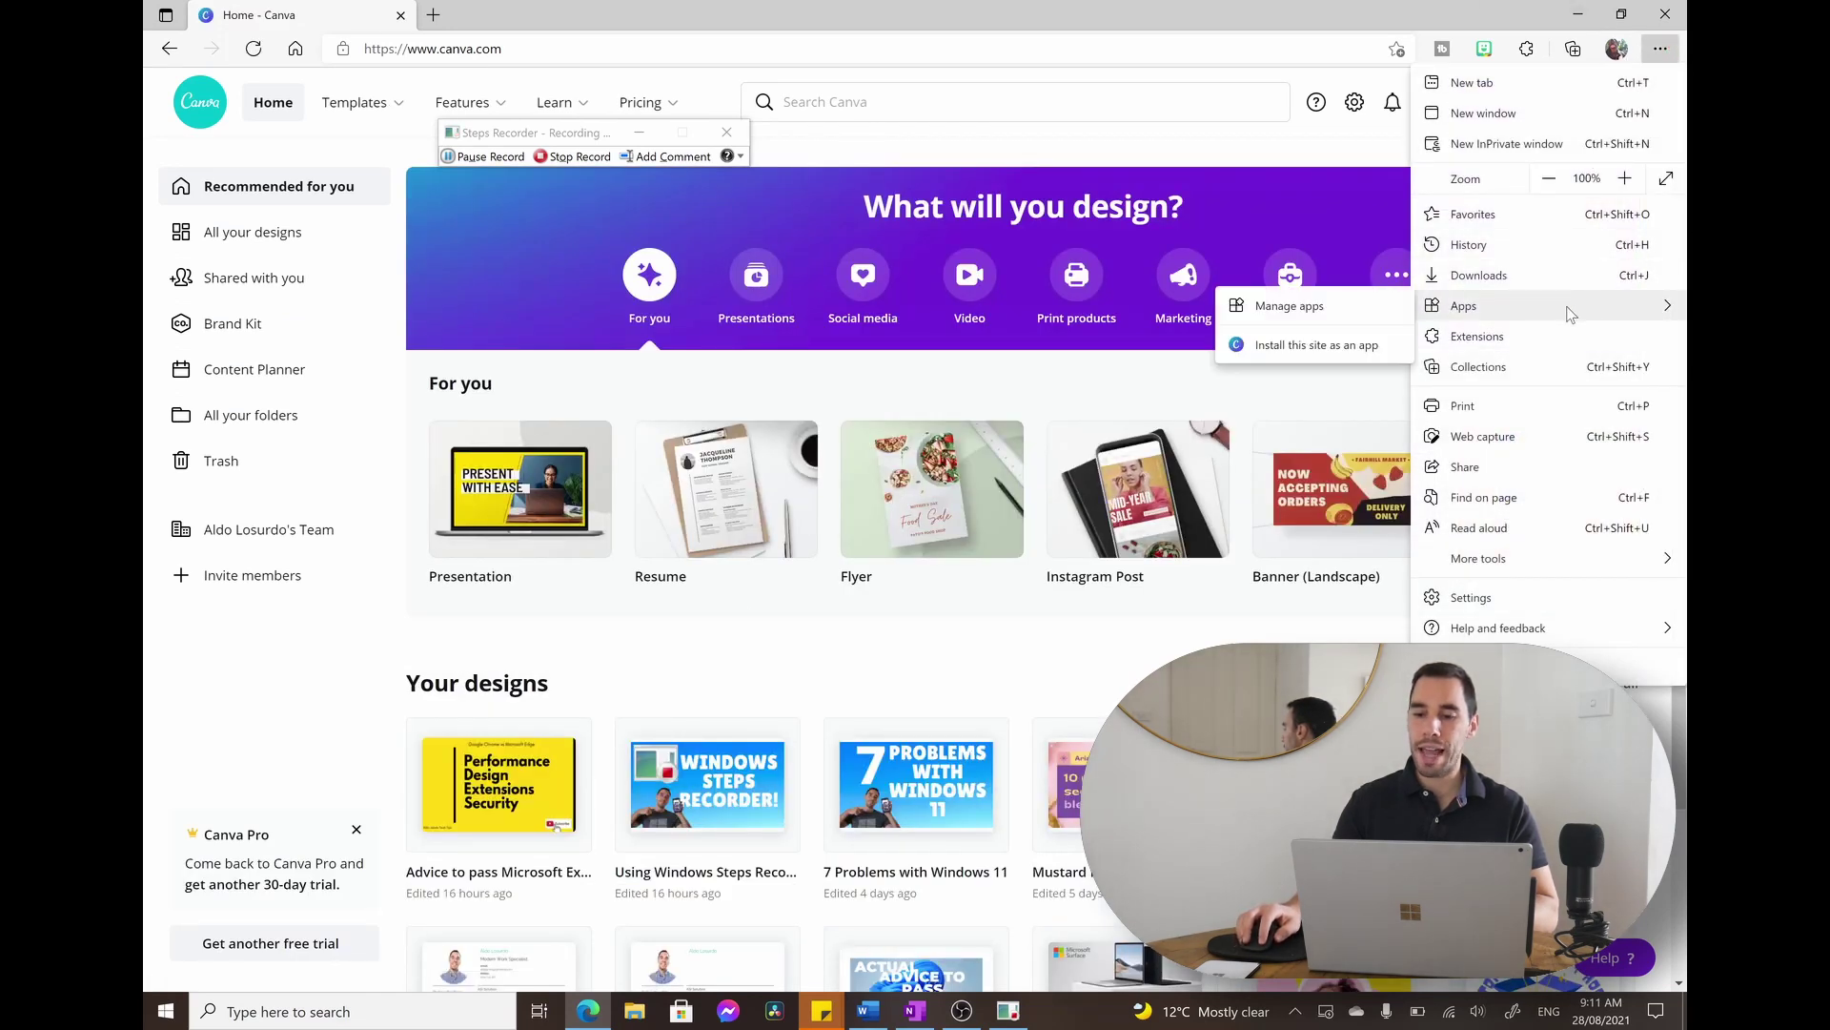
pyautogui.click(1316, 345)
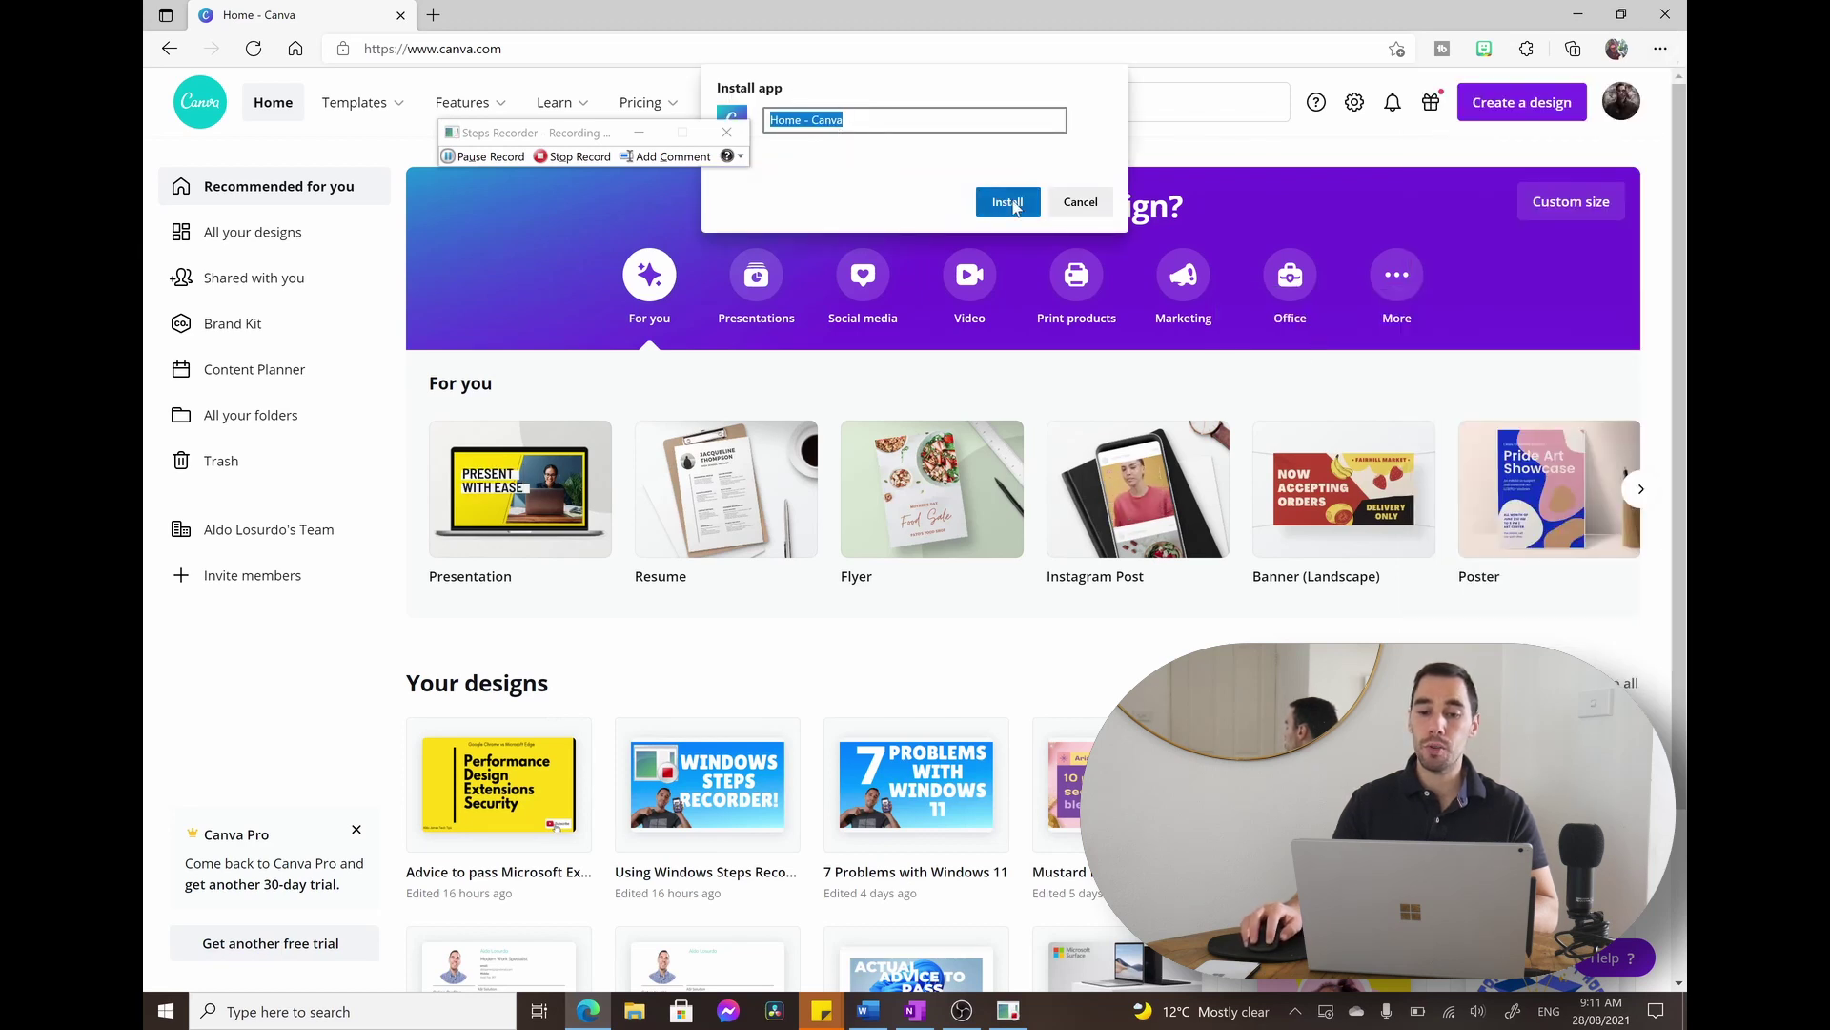
pyautogui.click(673, 156)
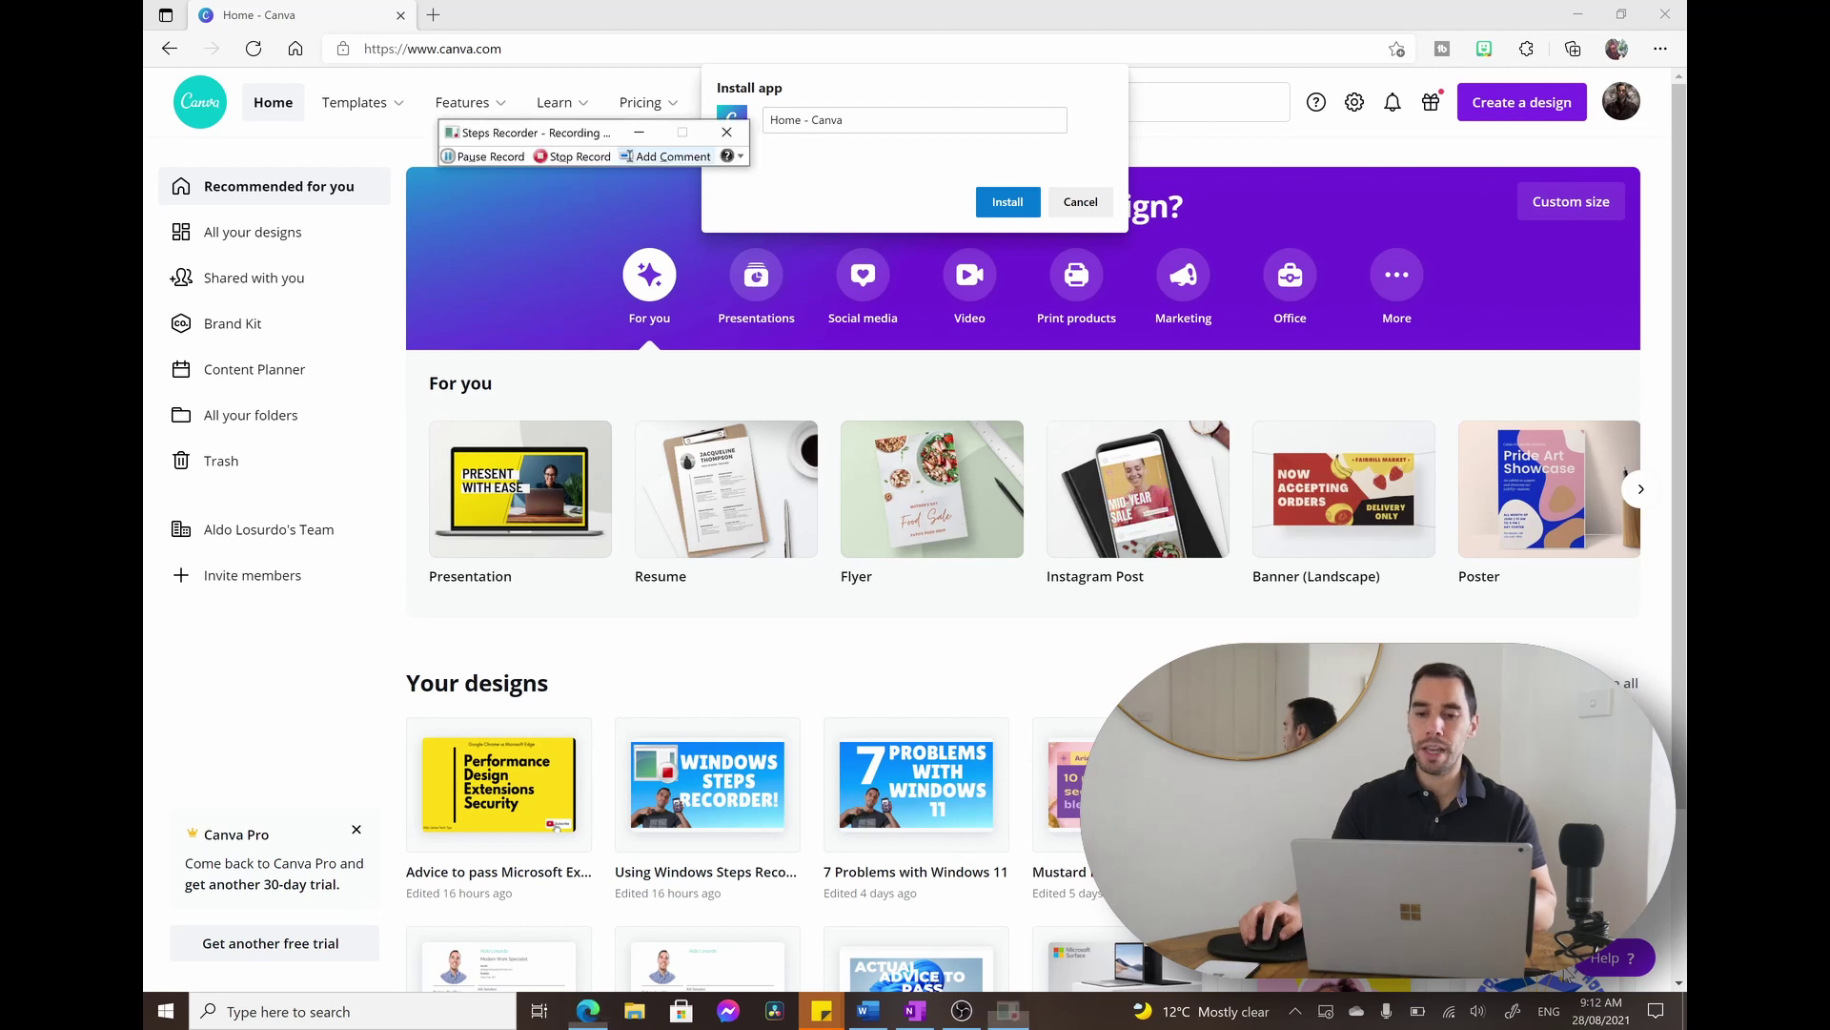
# Confirm the Canva app install, stop the recording and reposition the window
pyautogui.click(996, 204)
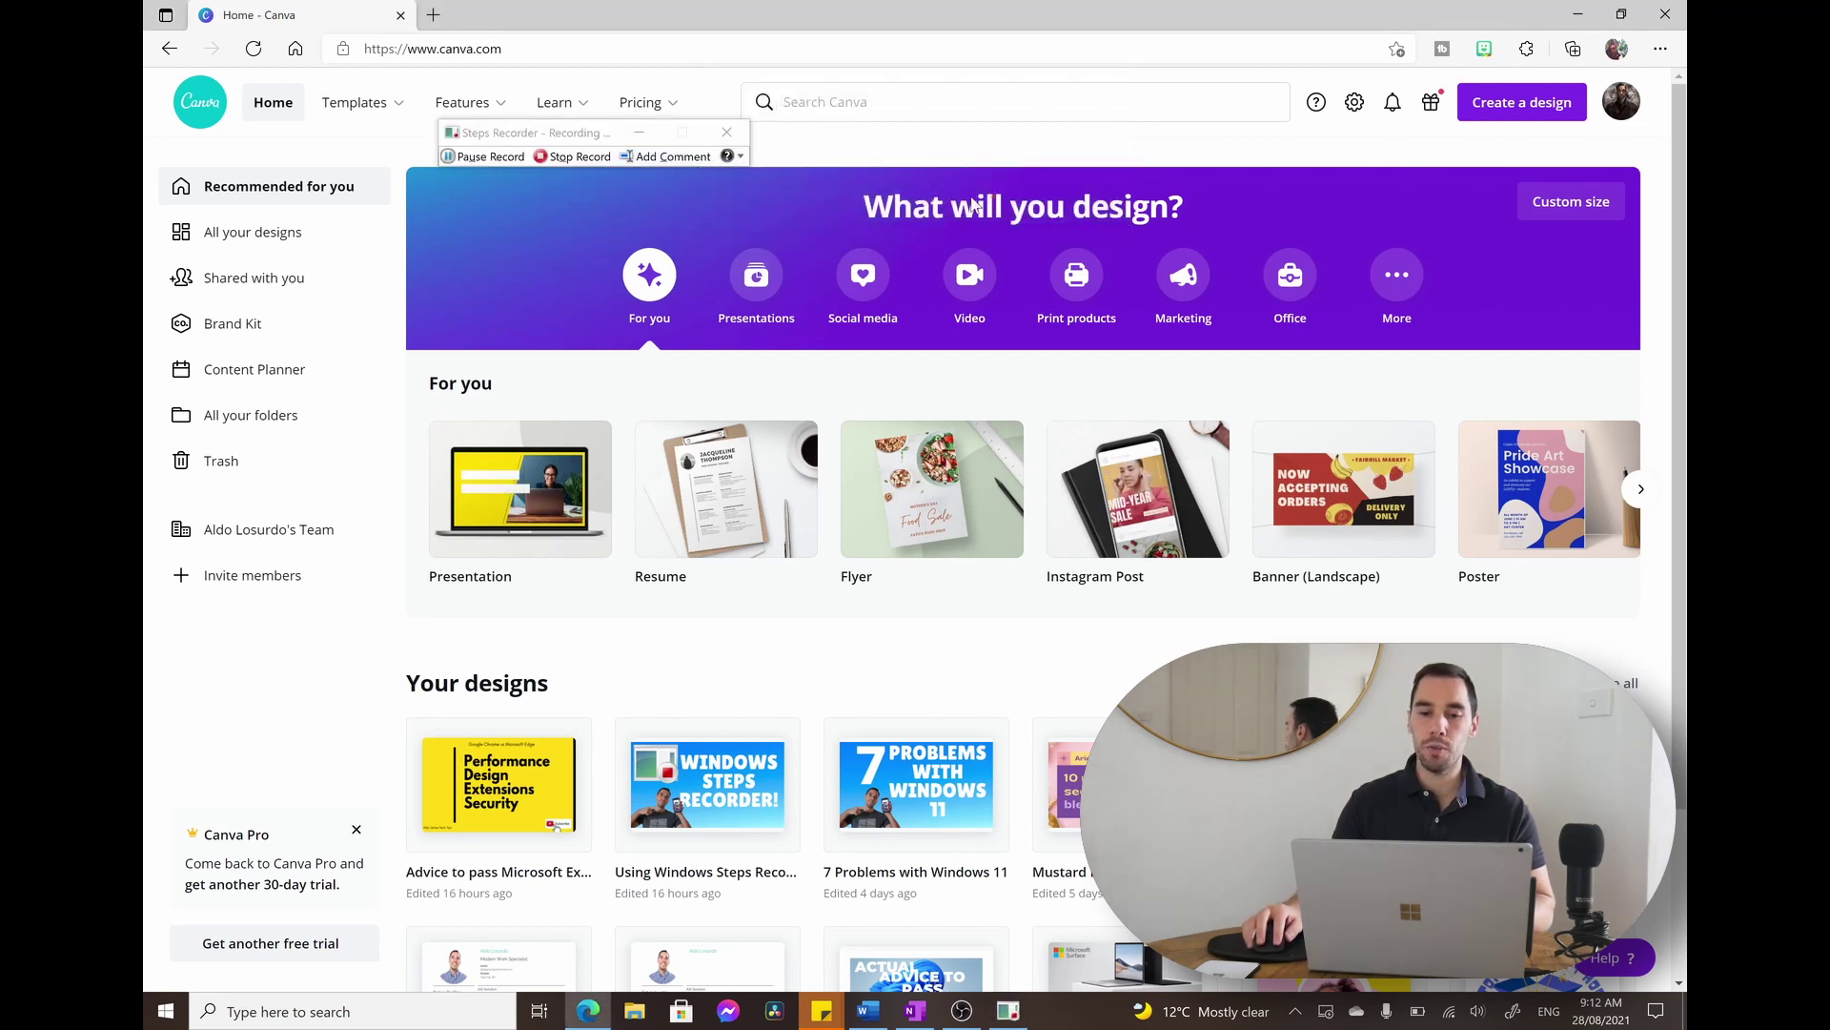
pyautogui.click(556, 159)
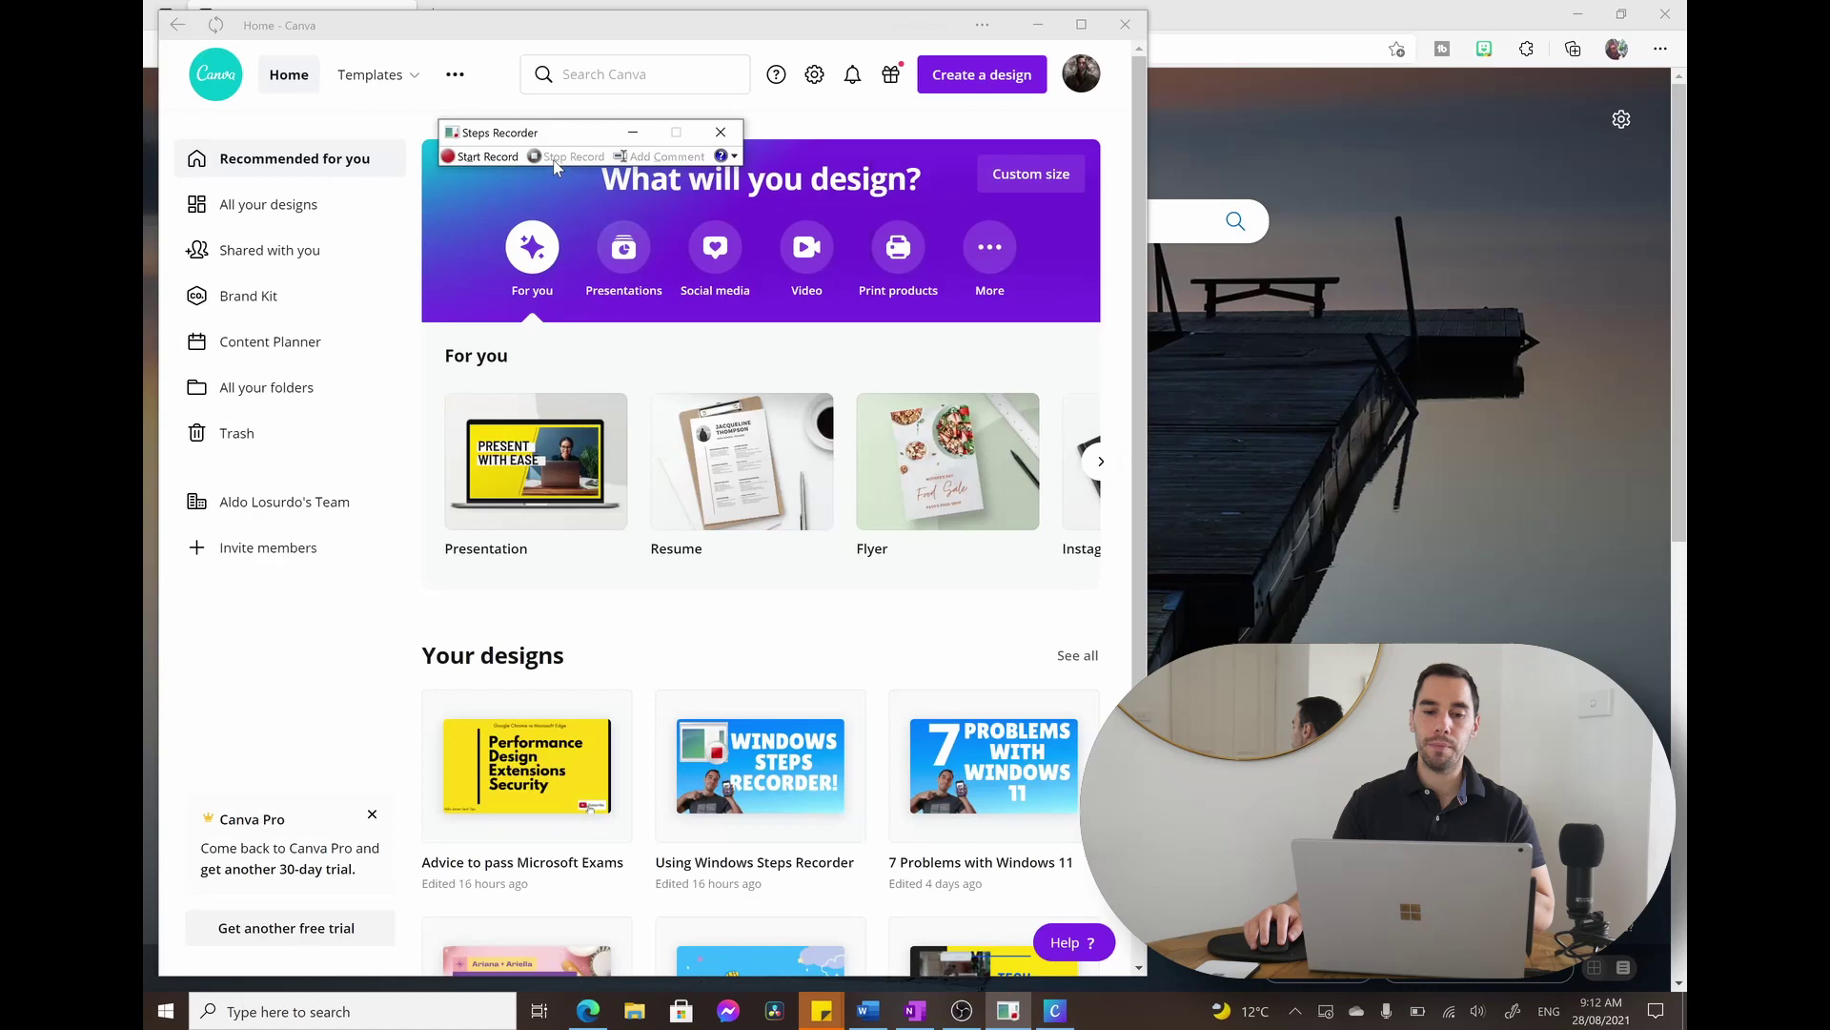
pyautogui.moveTo(683, 57); pyautogui.dragTo(843, 13)
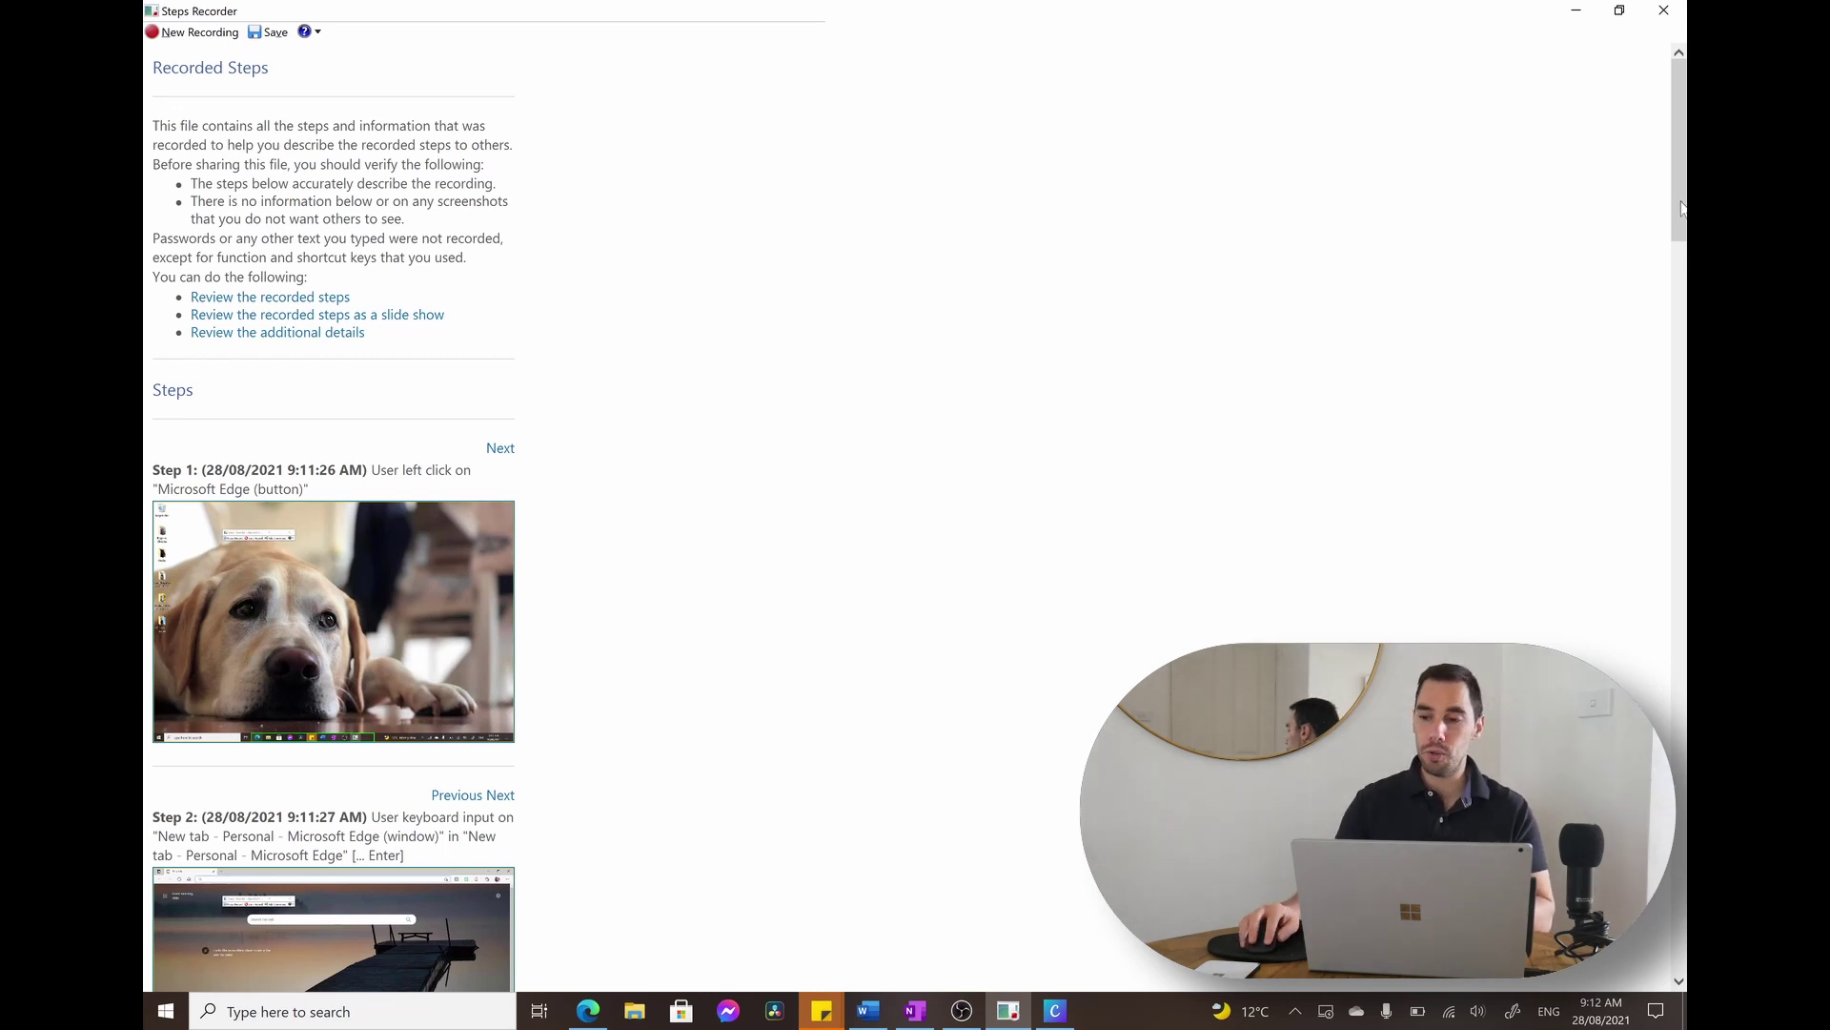
# Scroll the Recorded Steps page, enlarging and shrinking the Step 2 and Step 4 screenshots
pyautogui.moveTo(1680, 172); pyautogui.dragTo(1684, 308)
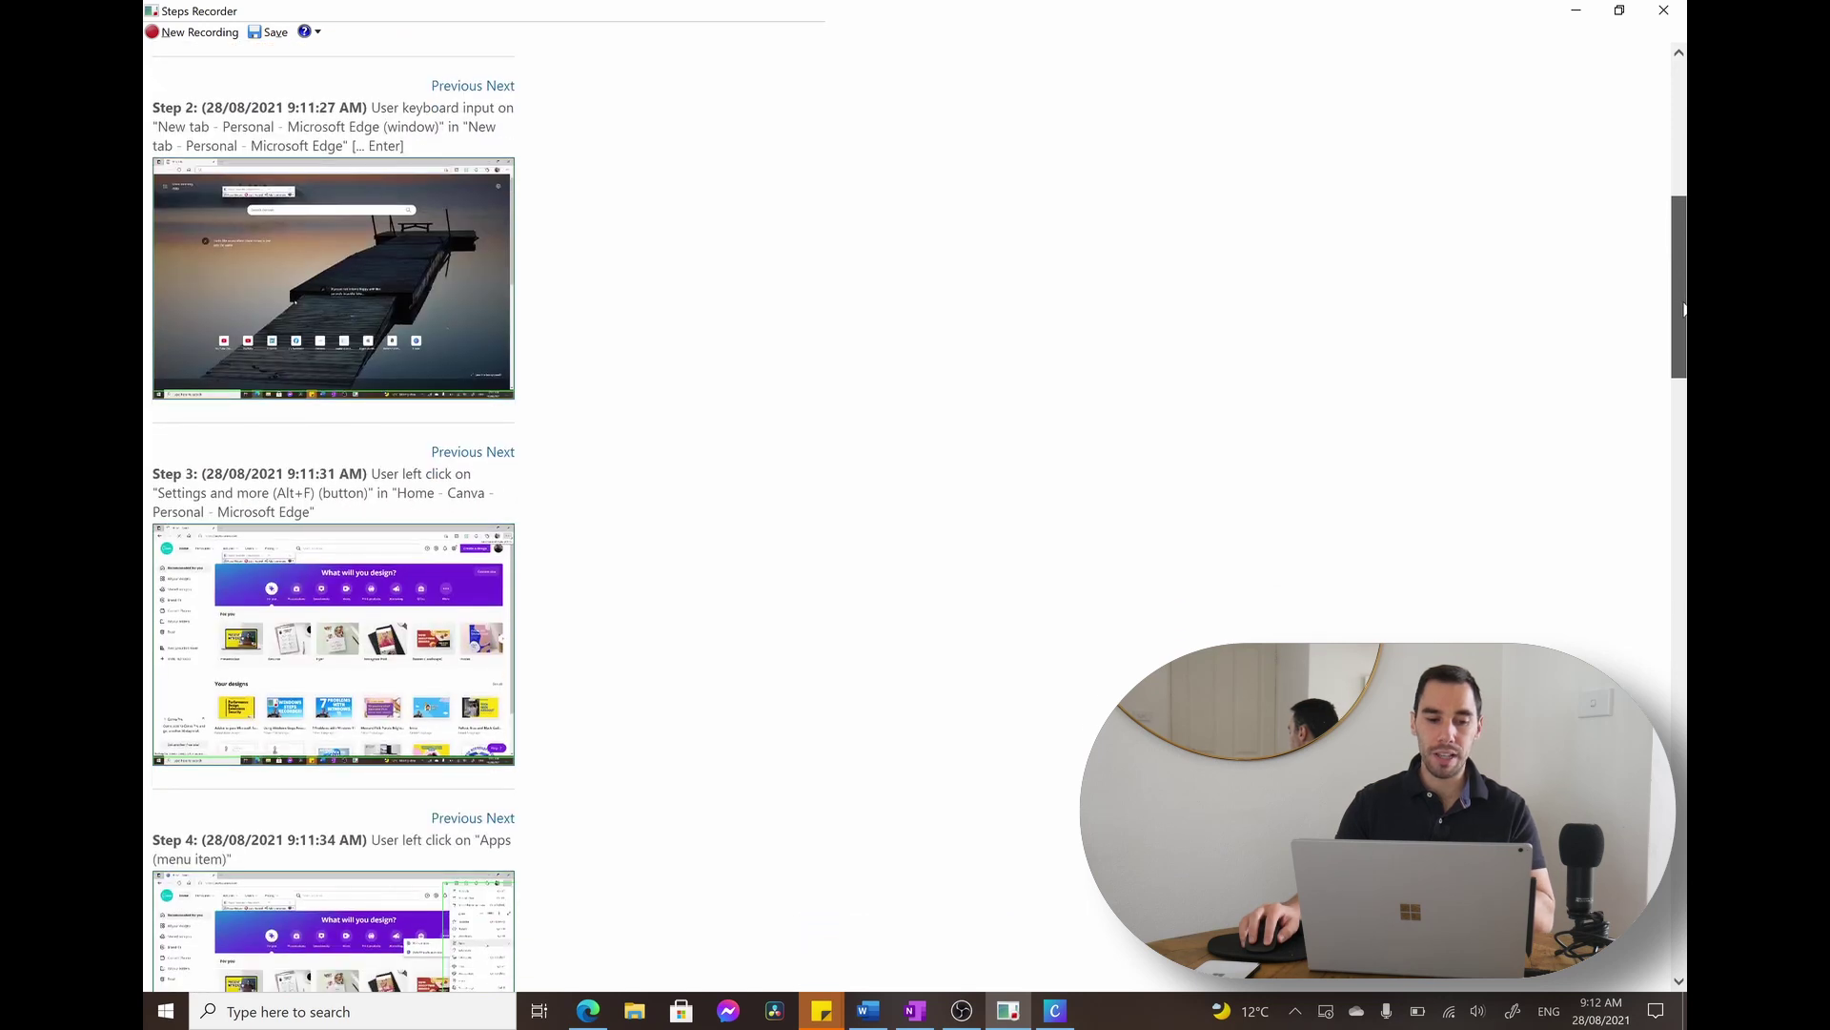
pyautogui.click(376, 286)
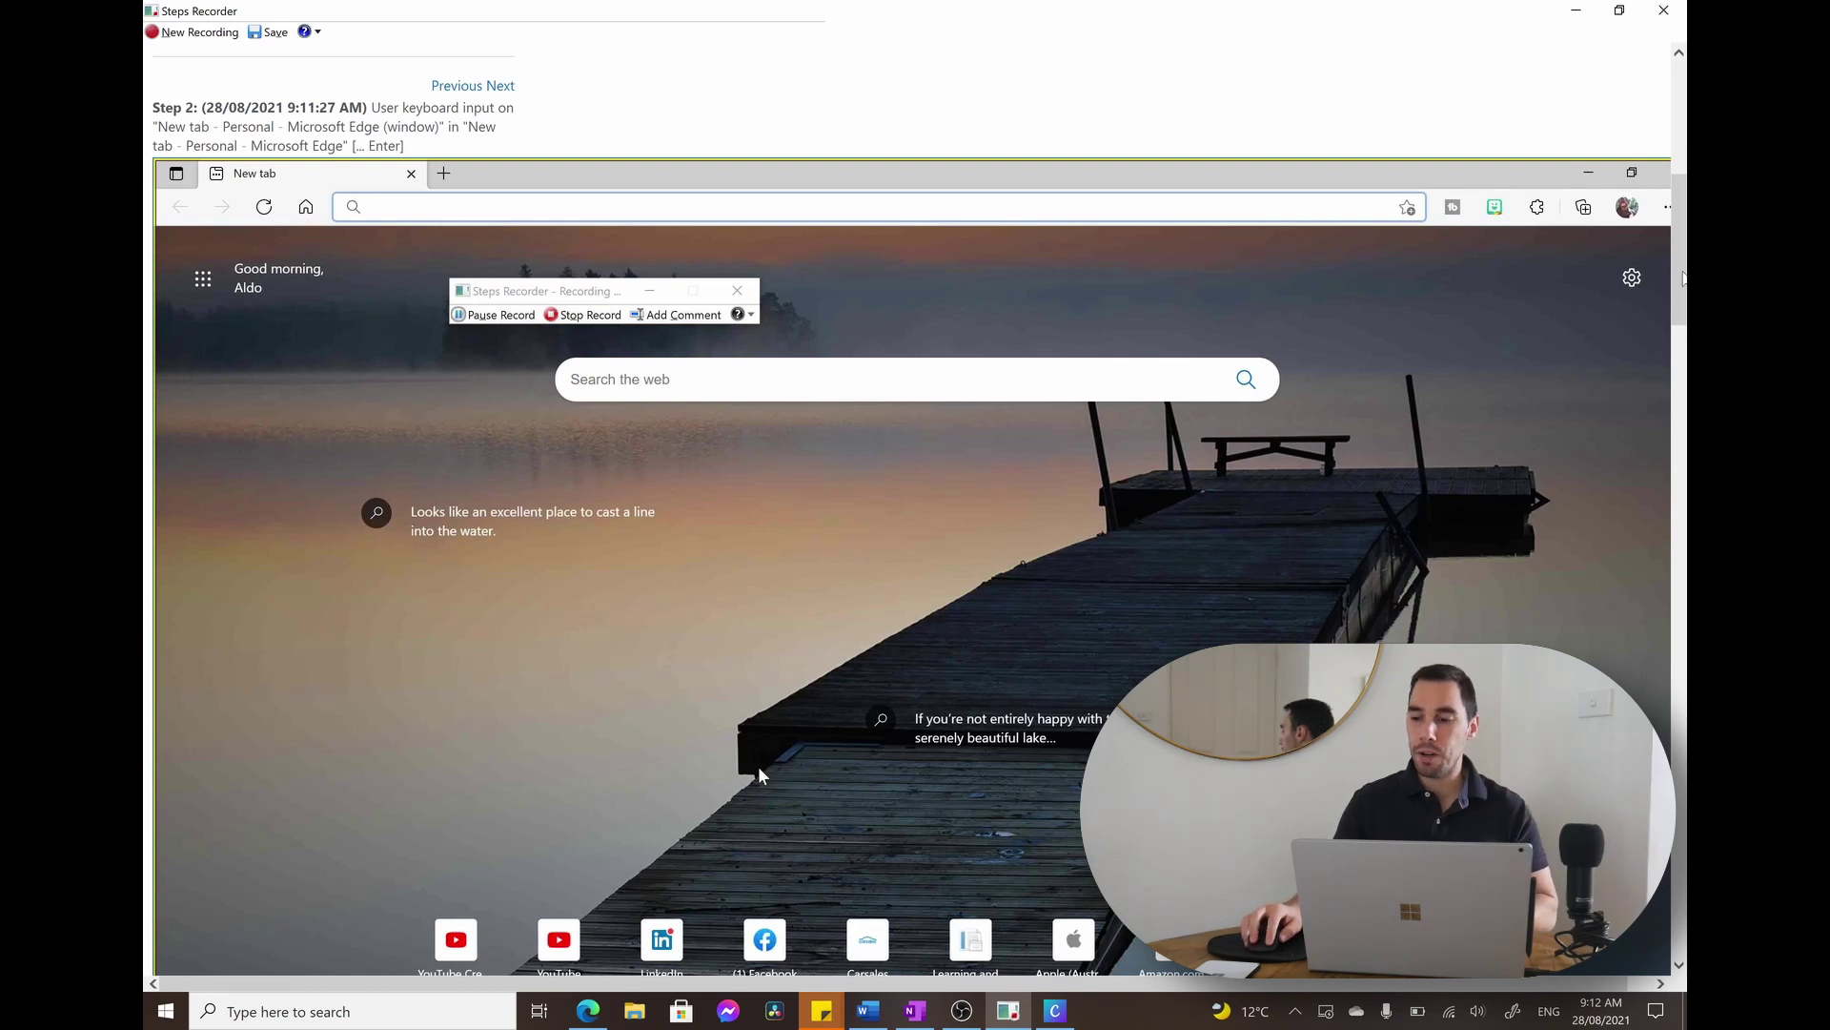
pyautogui.scroll(-3, 1520, 420)
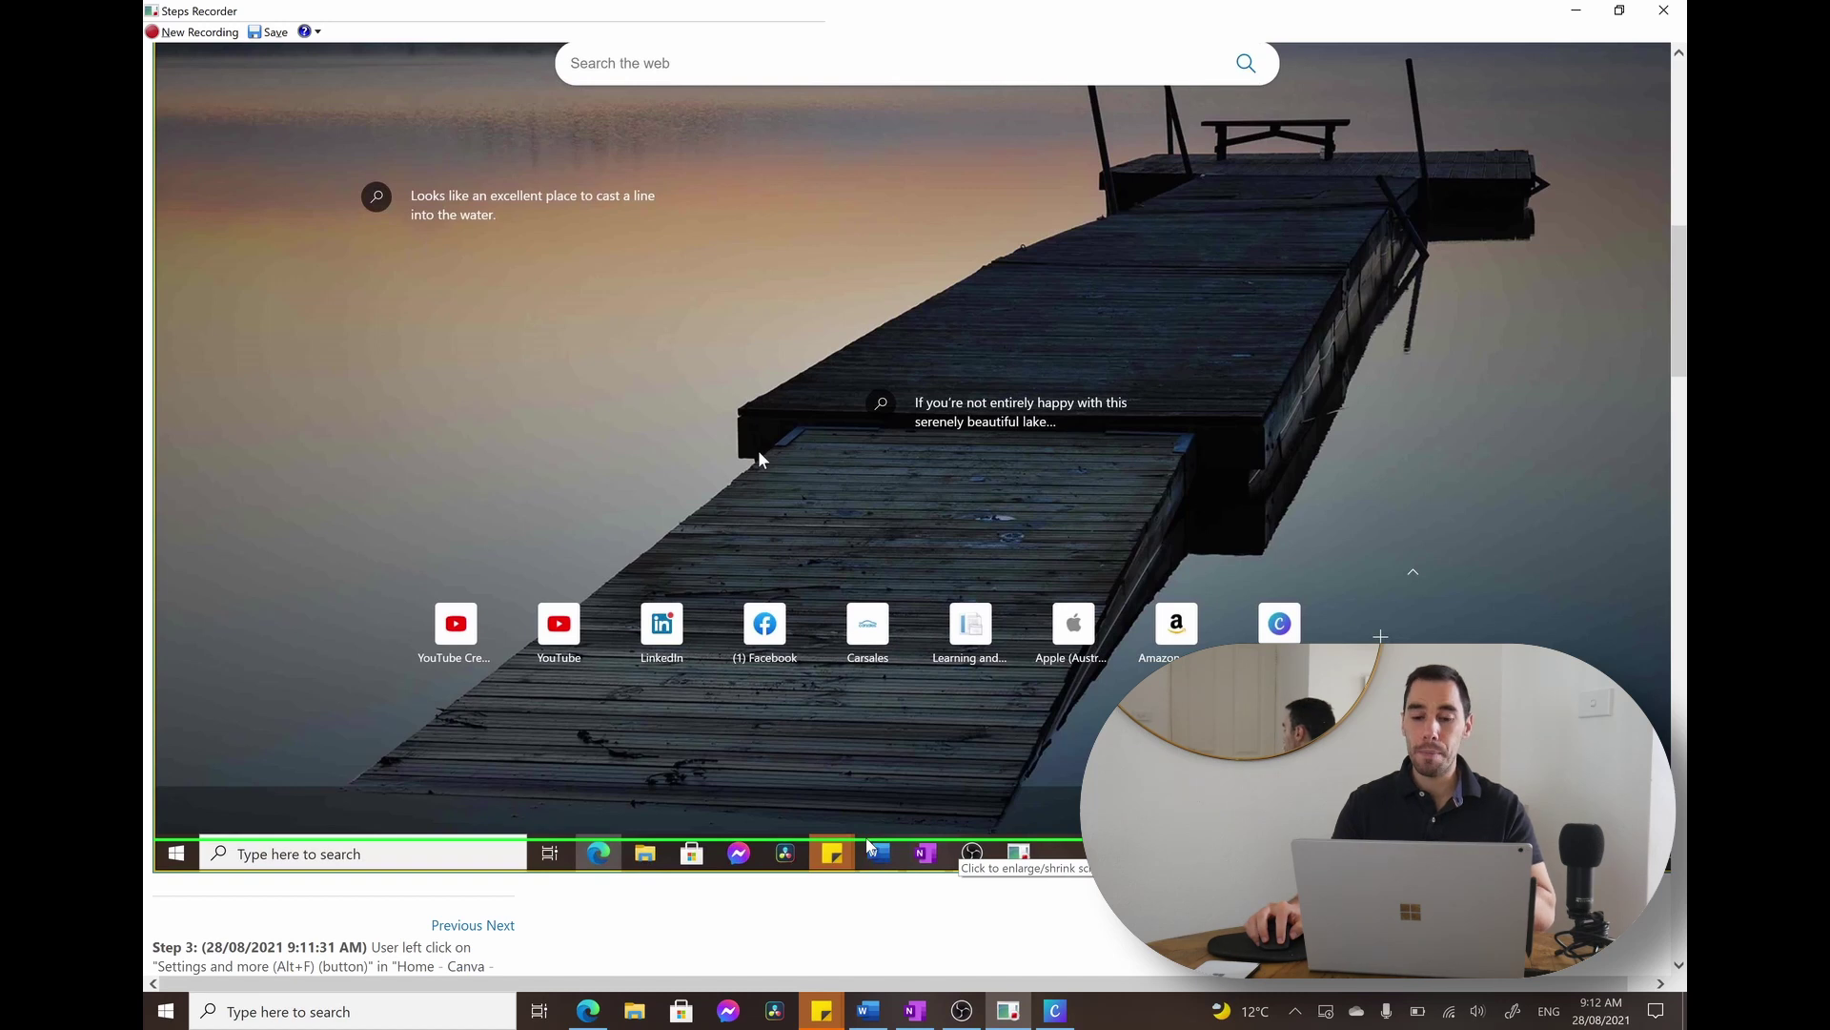
pyautogui.click(1024, 513)
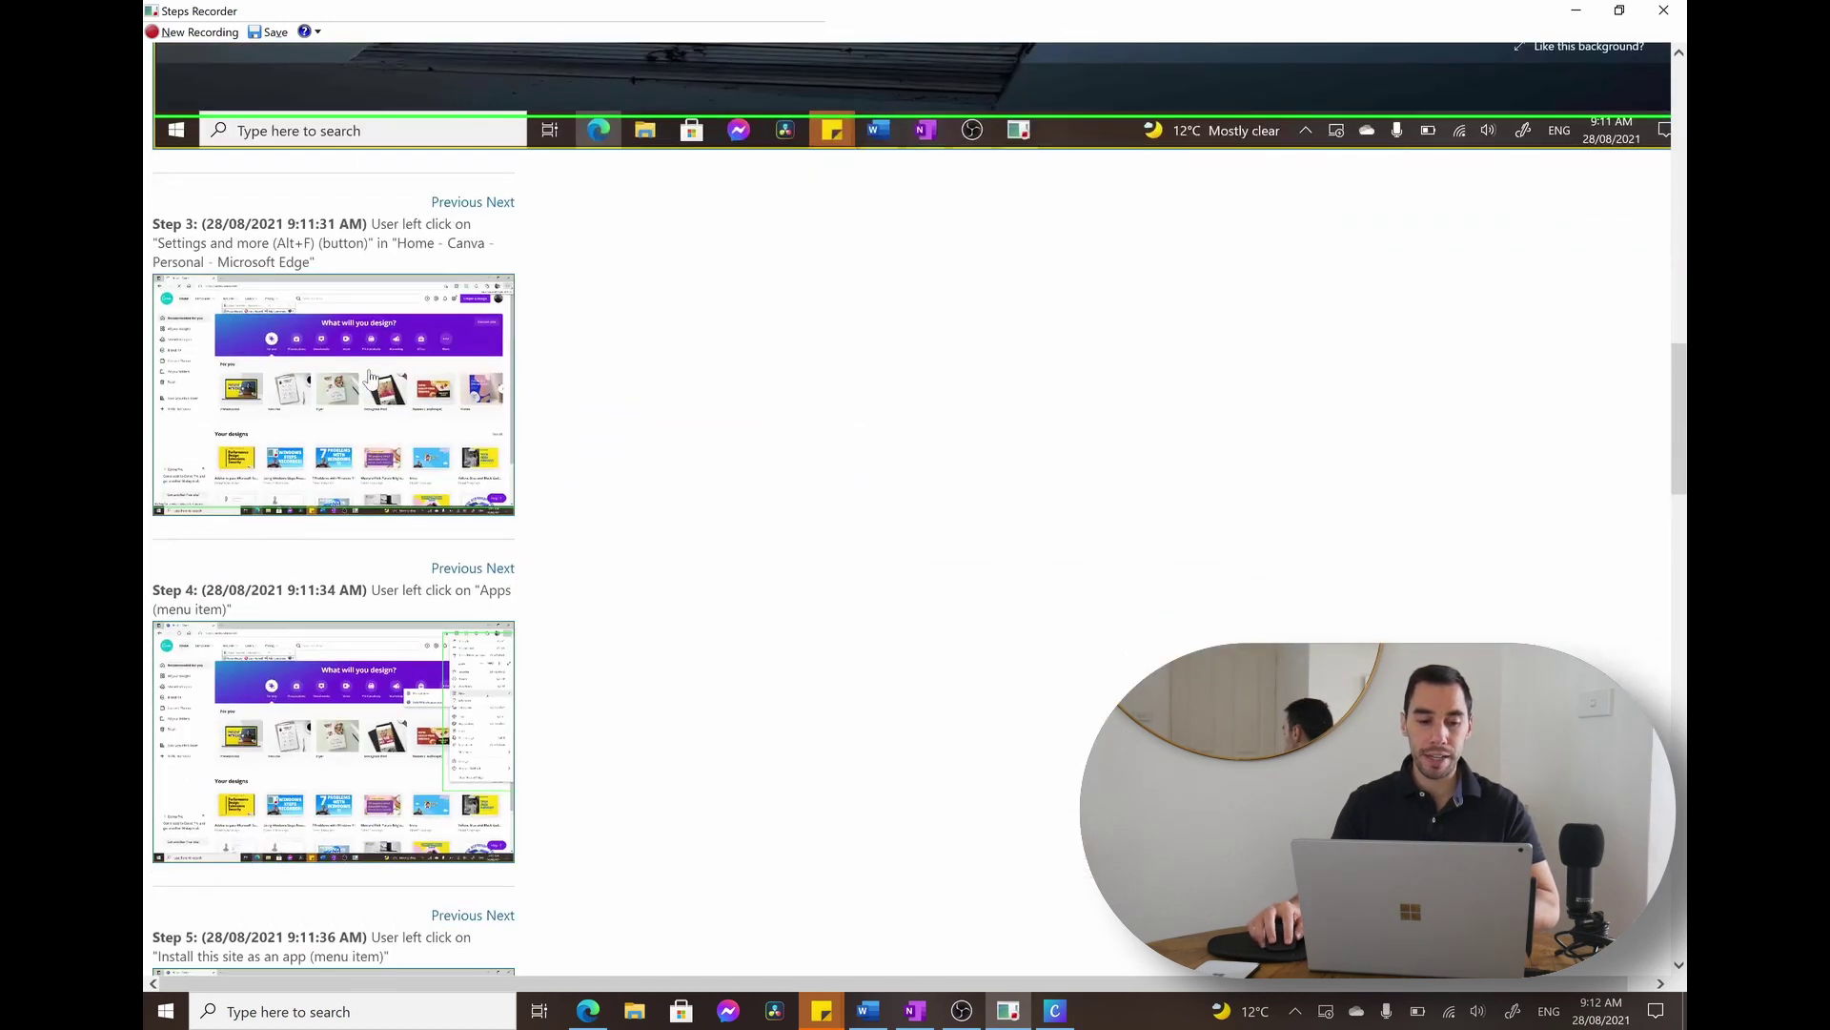
pyautogui.click(372, 658)
pyautogui.scroll(-5, 730, 662)
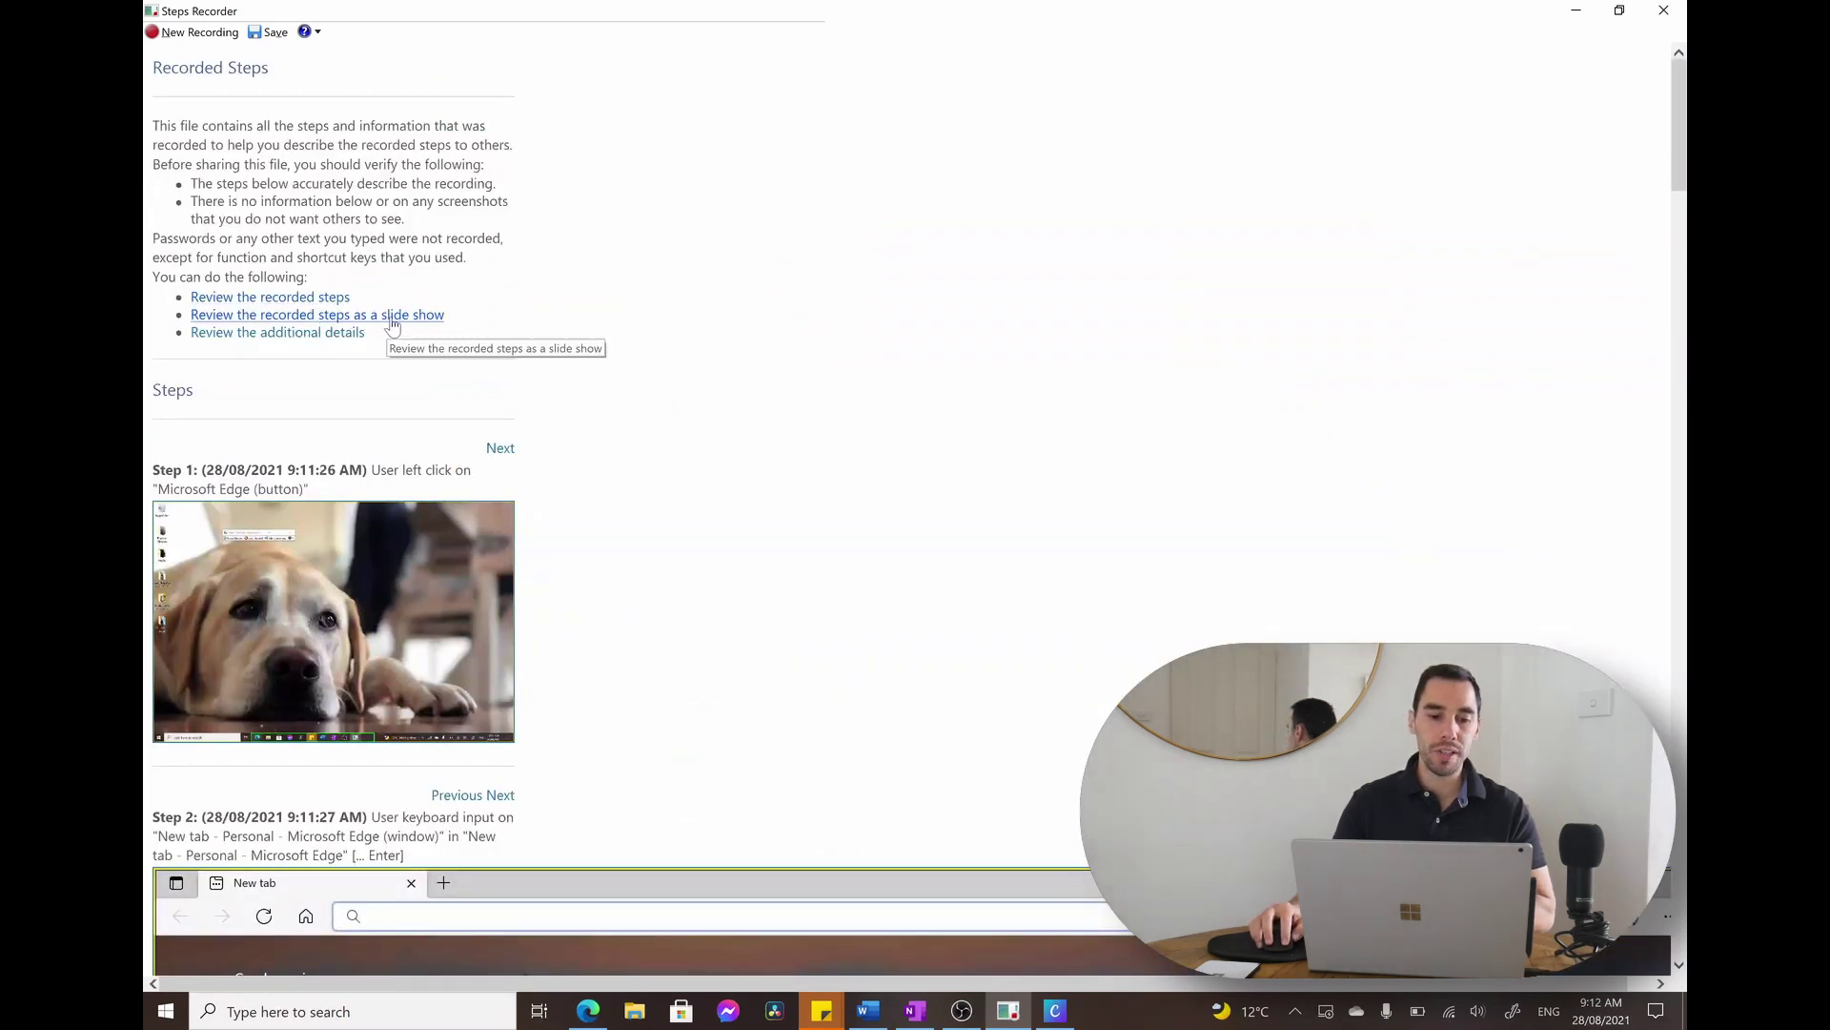
# Pause the slide show and step forward past the Step 6 rename comment to the final step
pyautogui.click(392, 318)
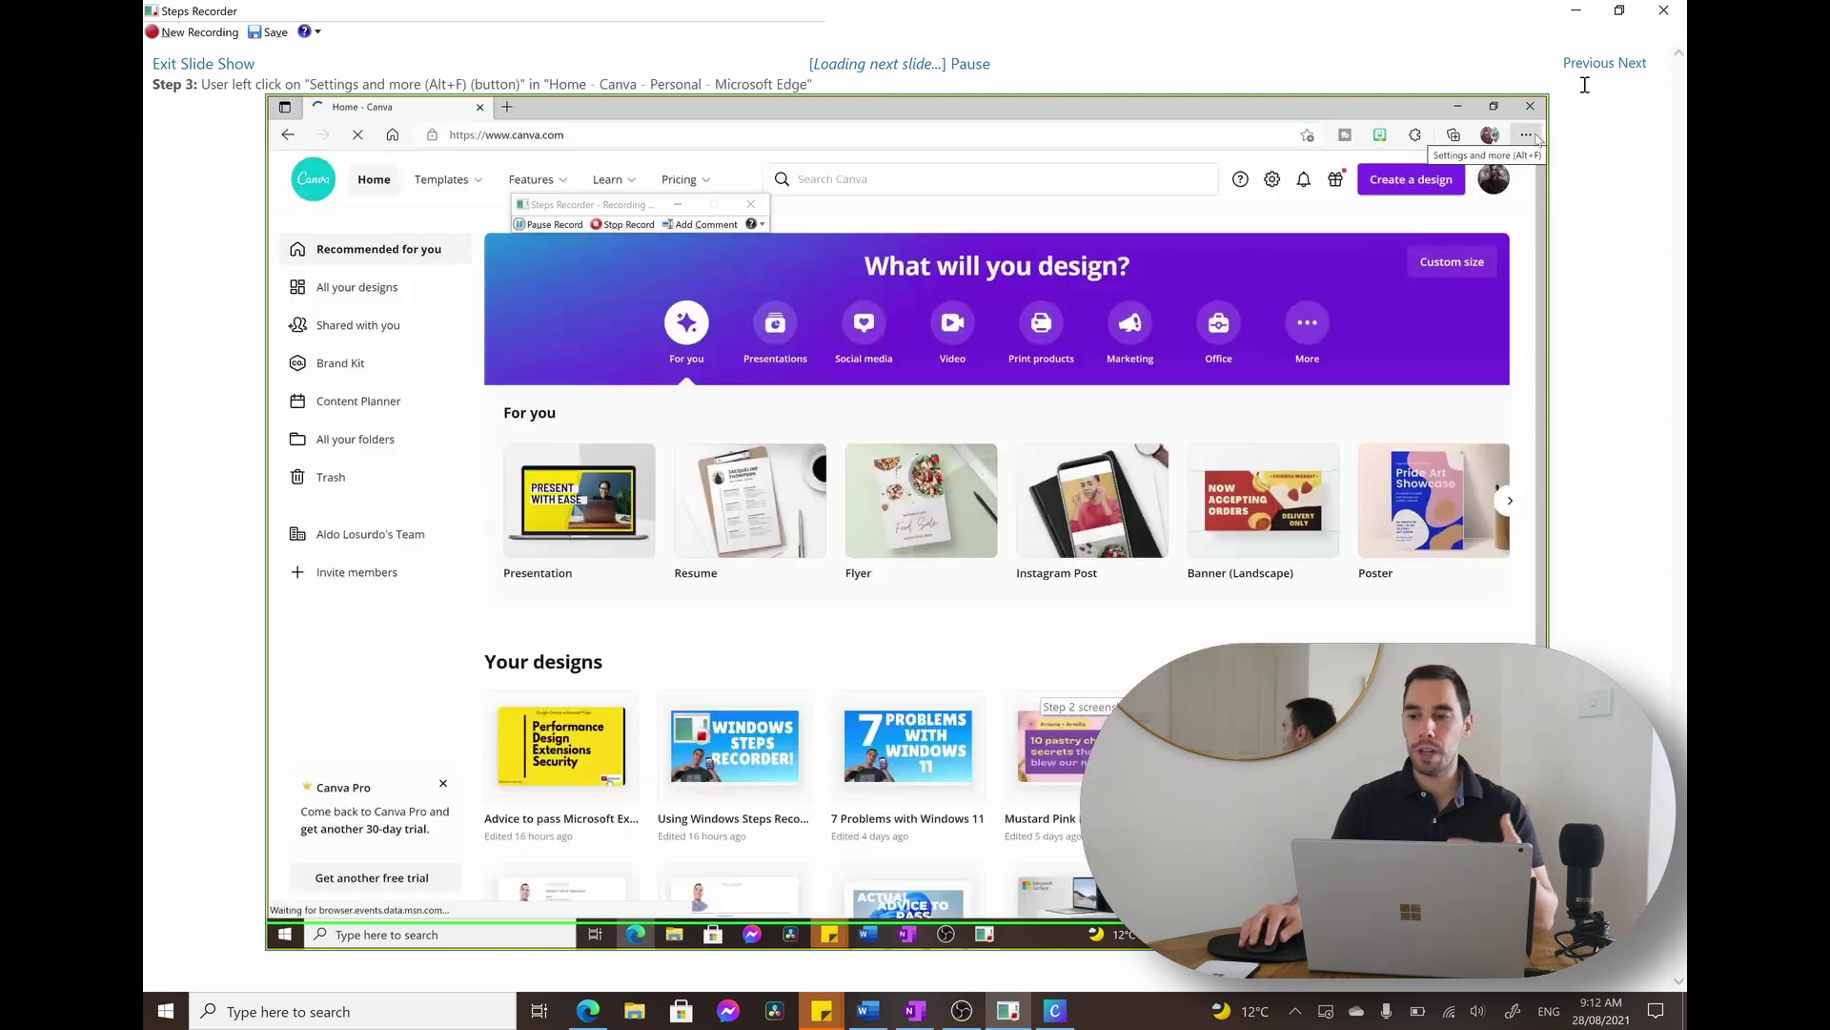
pyautogui.click(974, 66)
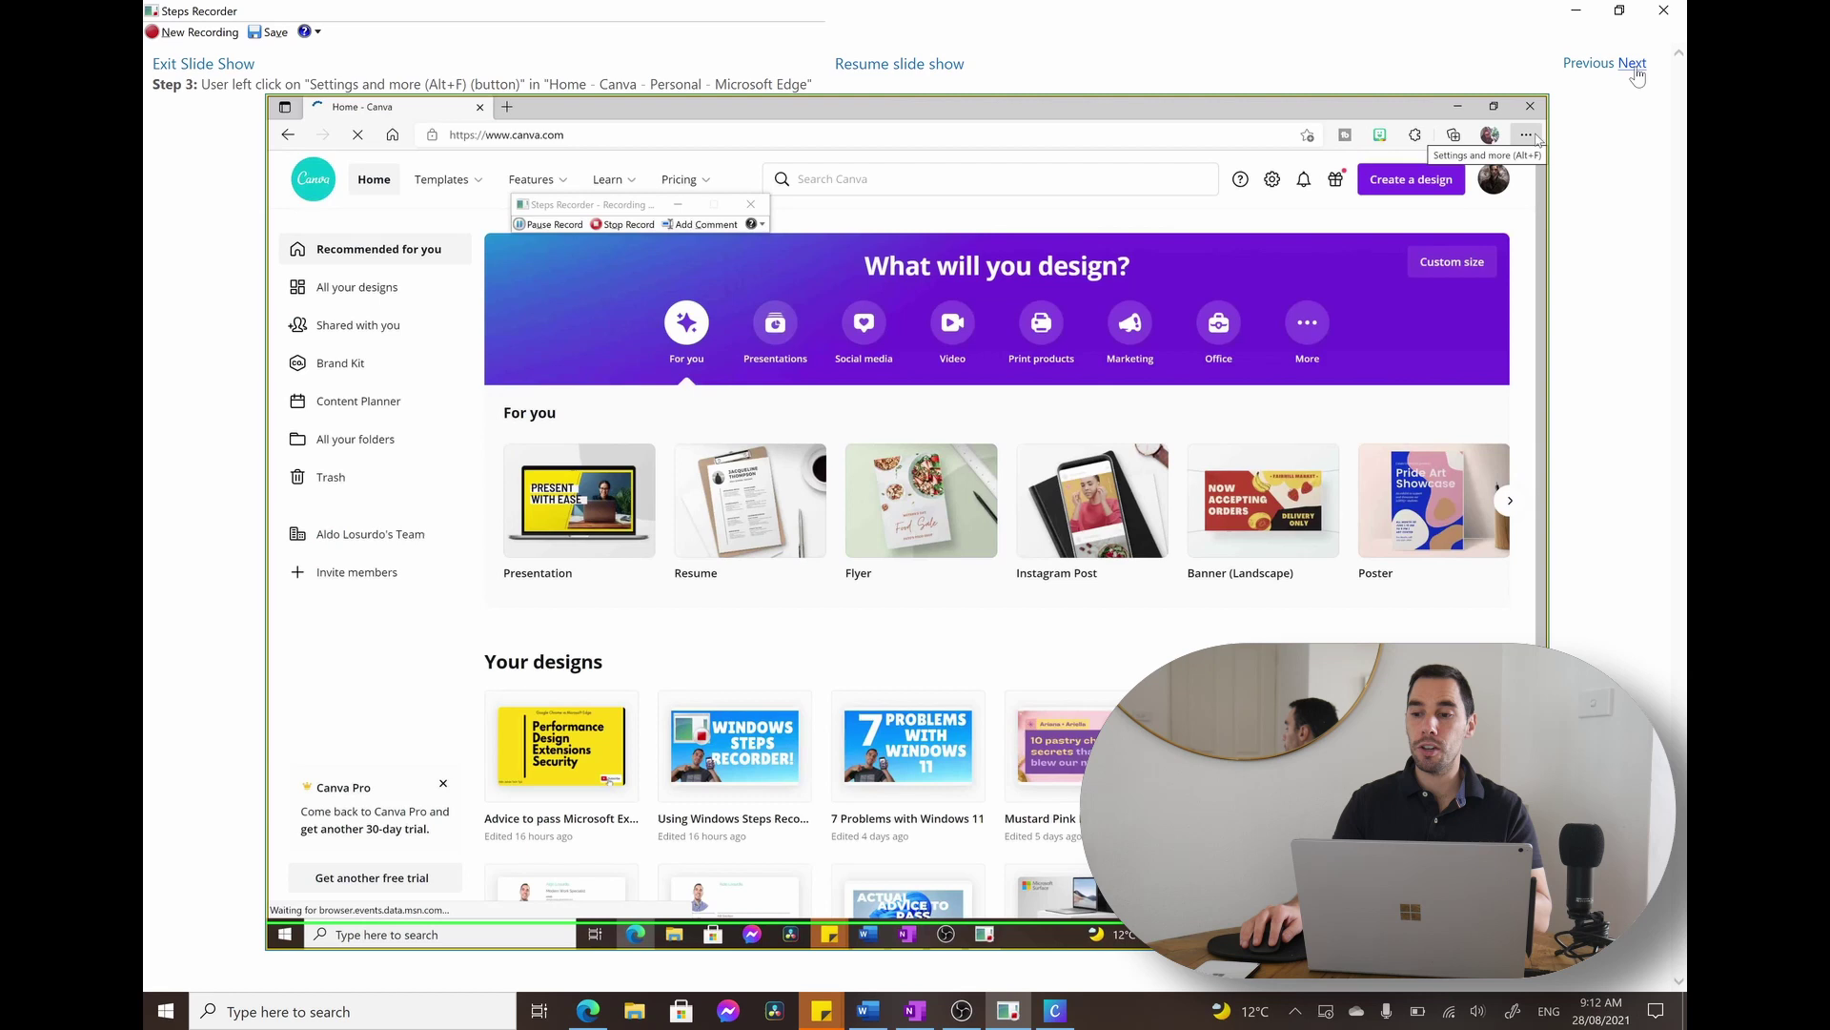
pyautogui.click(1628, 67)
pyautogui.click(1617, 68)
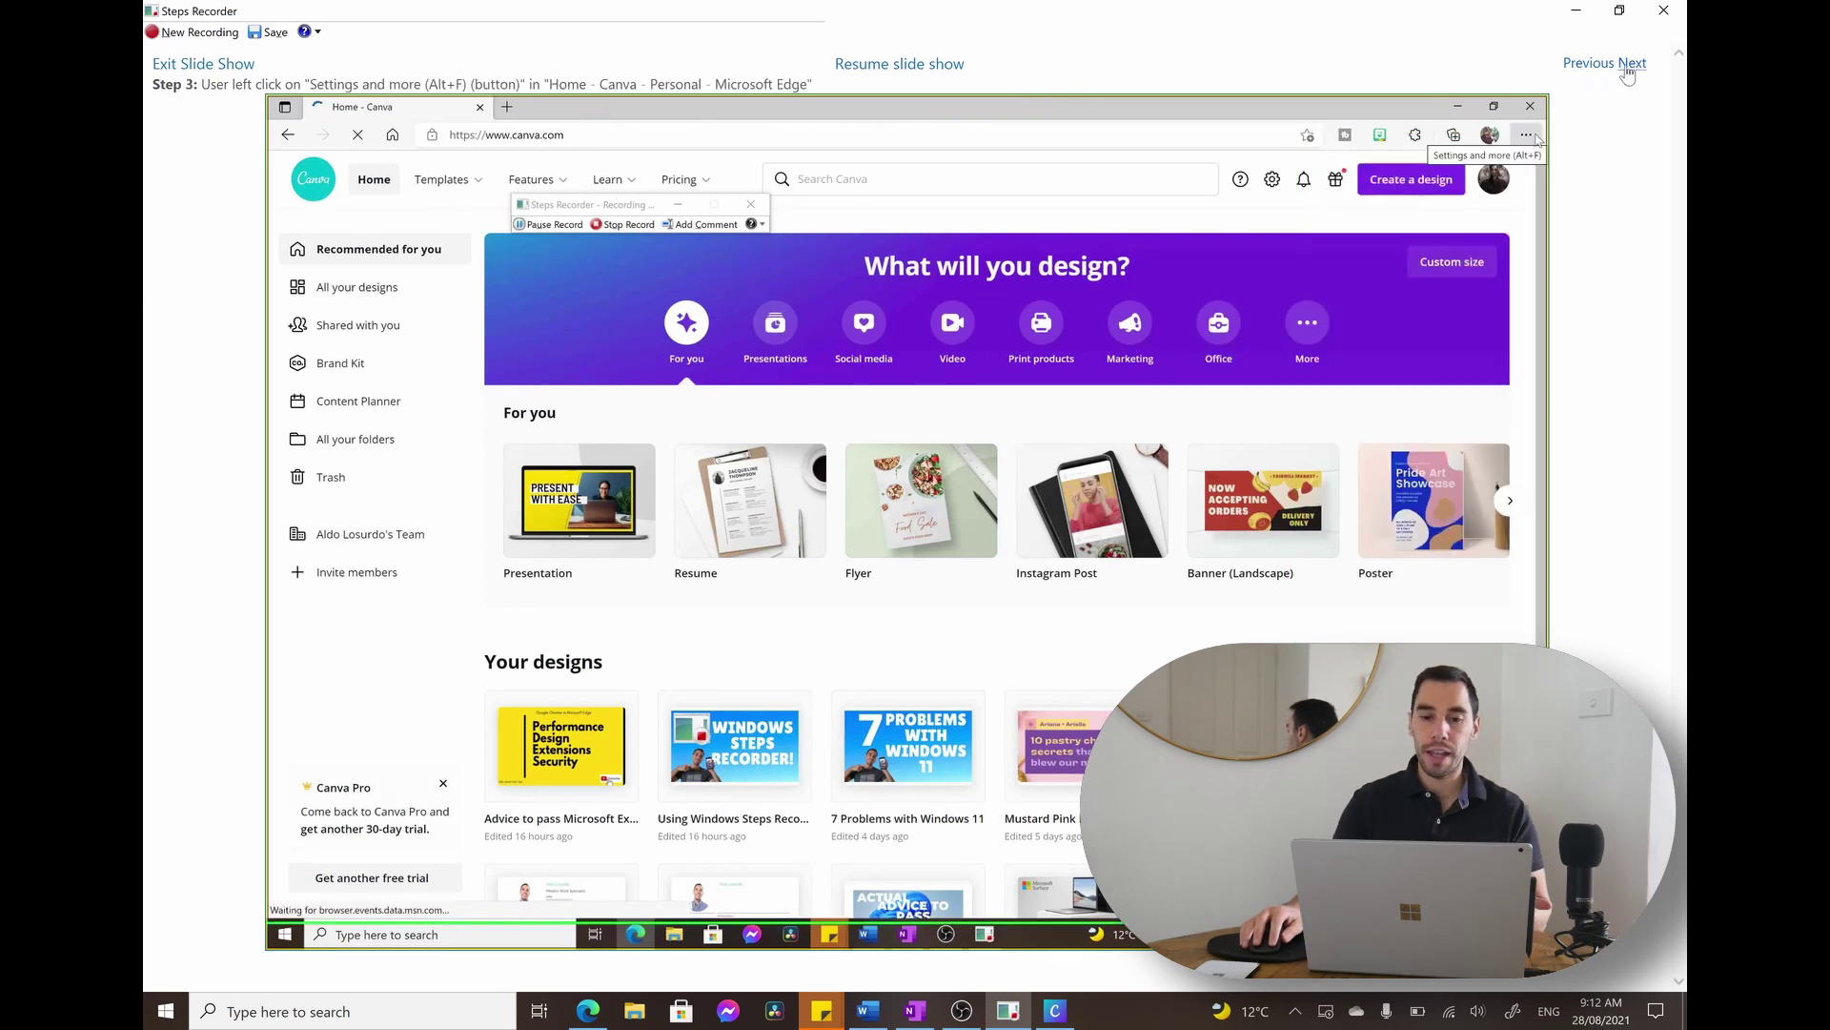
pyautogui.click(1630, 64)
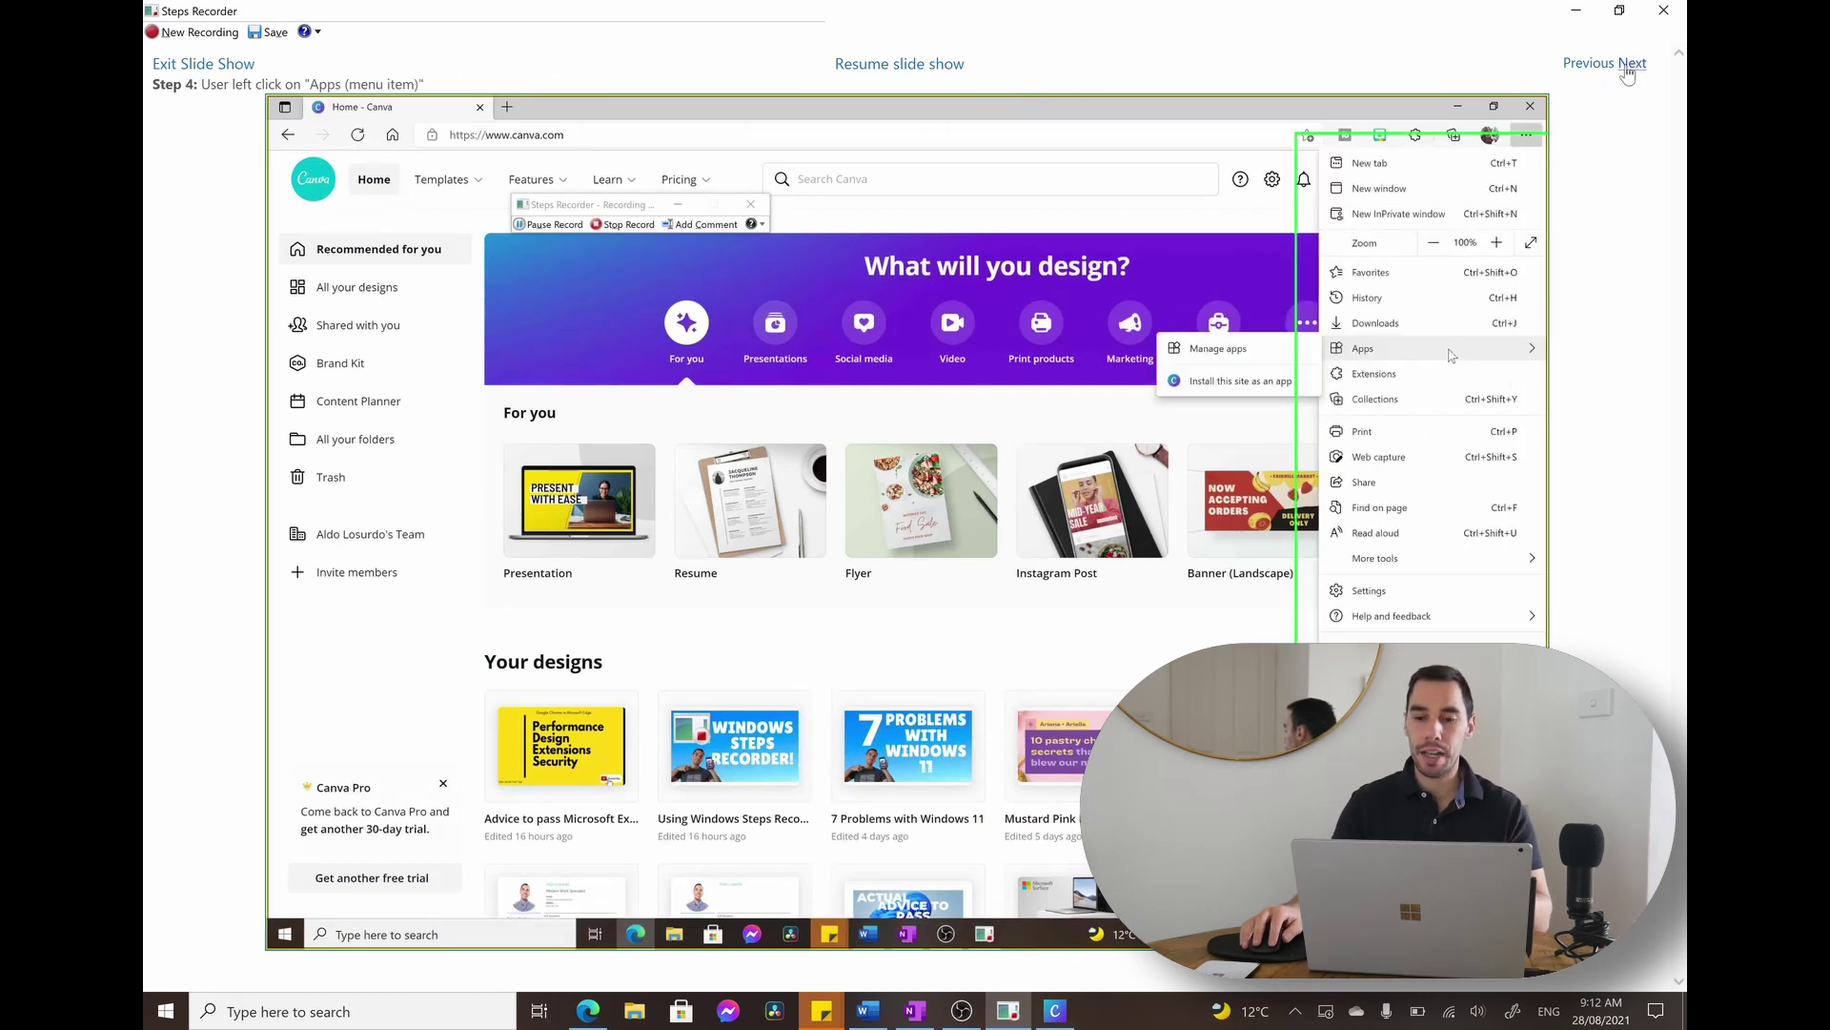
pyautogui.click(1630, 65)
pyautogui.click(1631, 65)
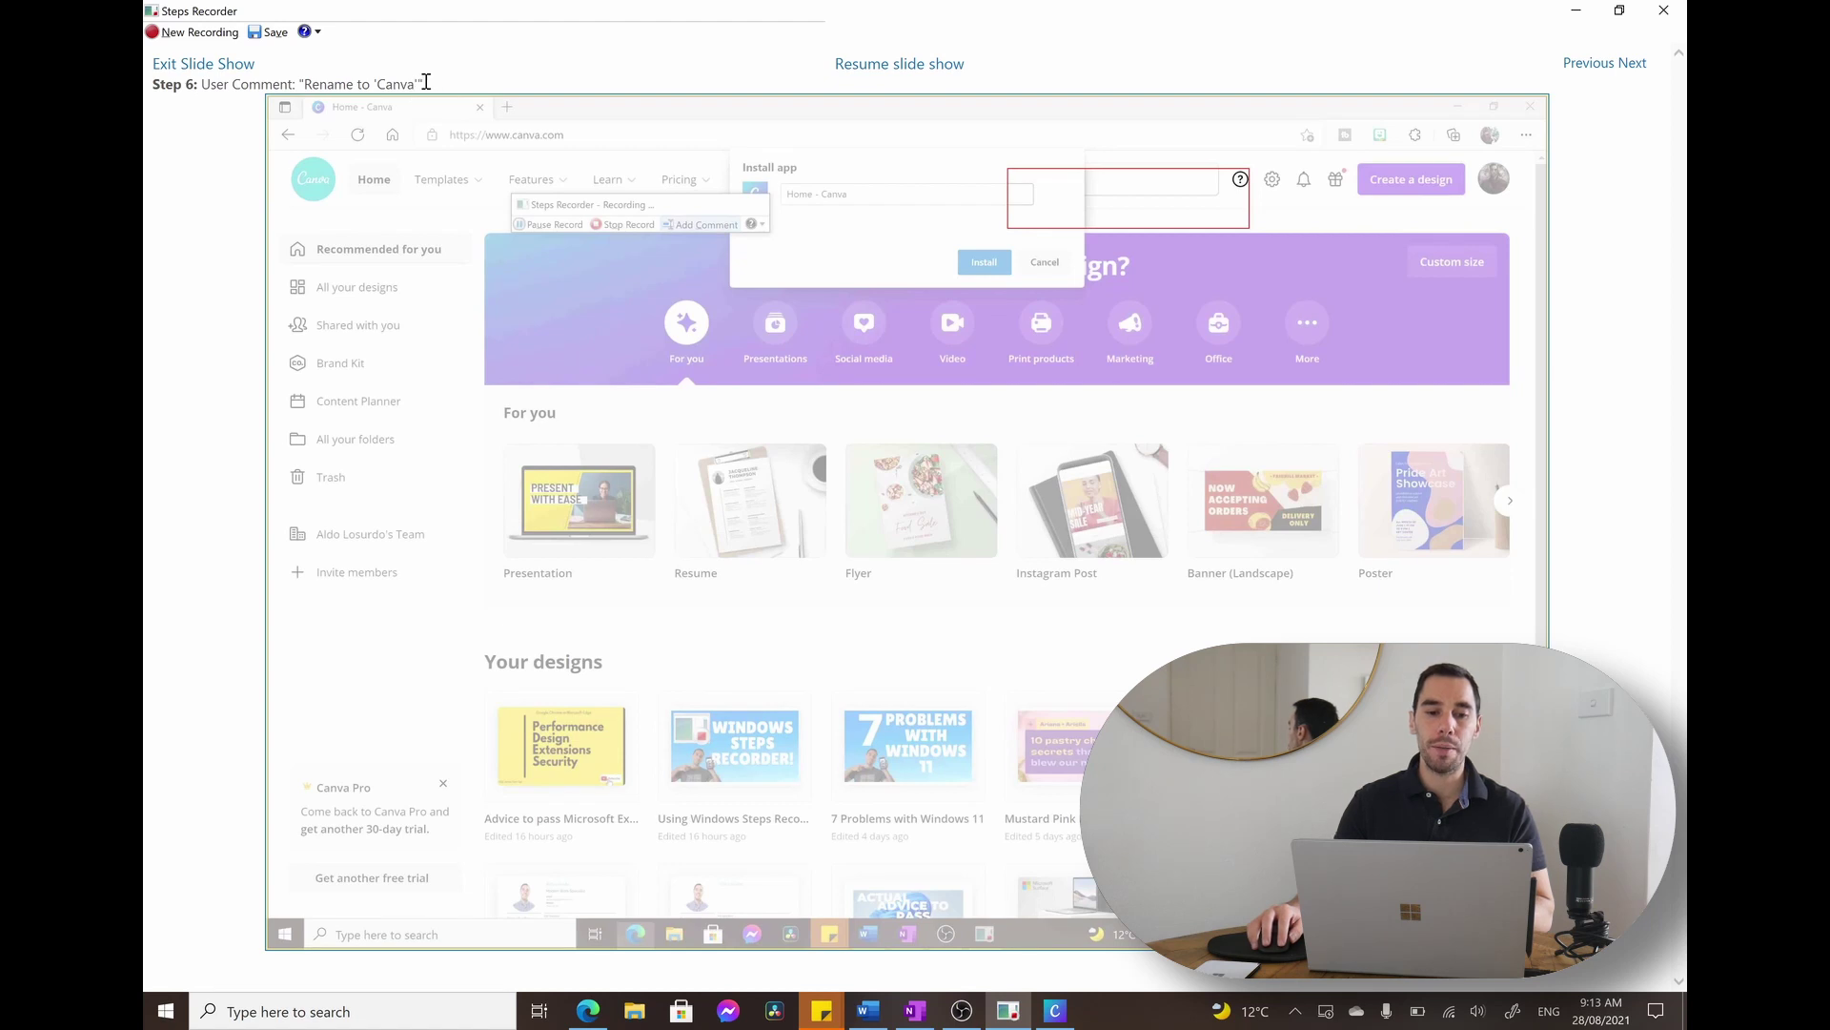
pyautogui.click(1632, 64)
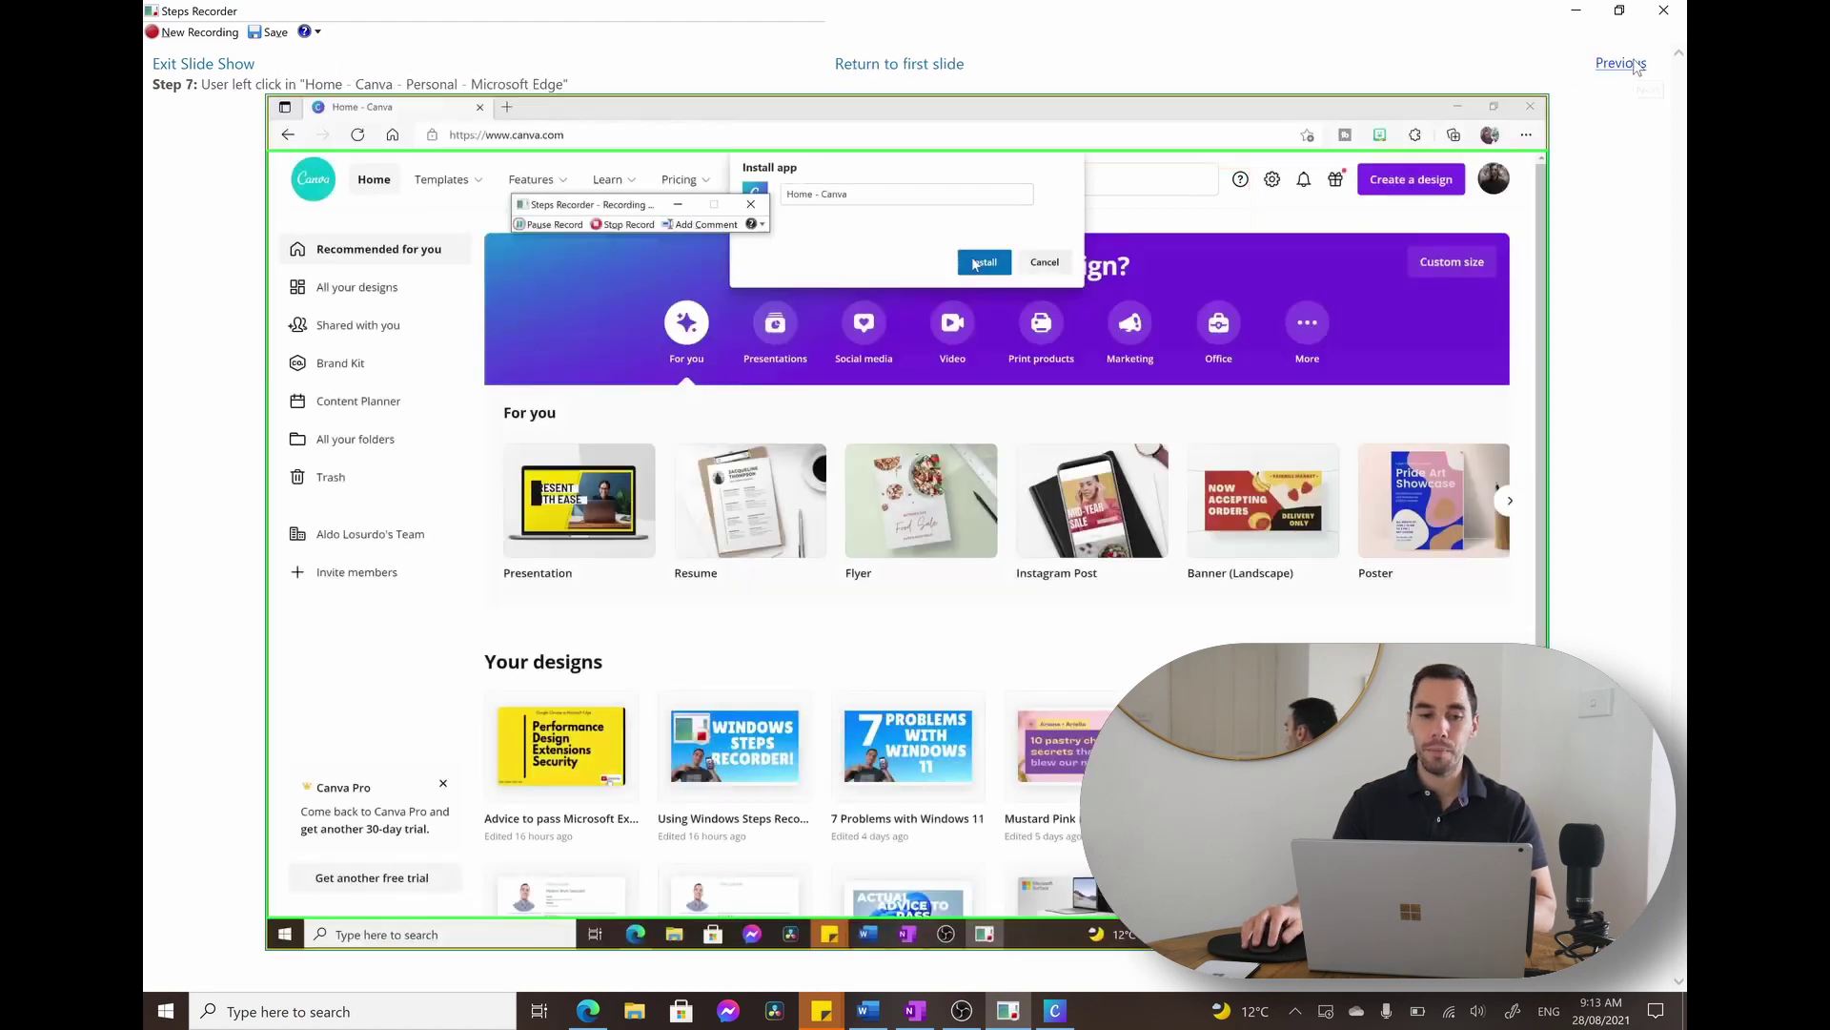
# Save the recording as the 'Steps Recorder Example' zip on the Desktop, then show the desktop
pyautogui.click(184, 67)
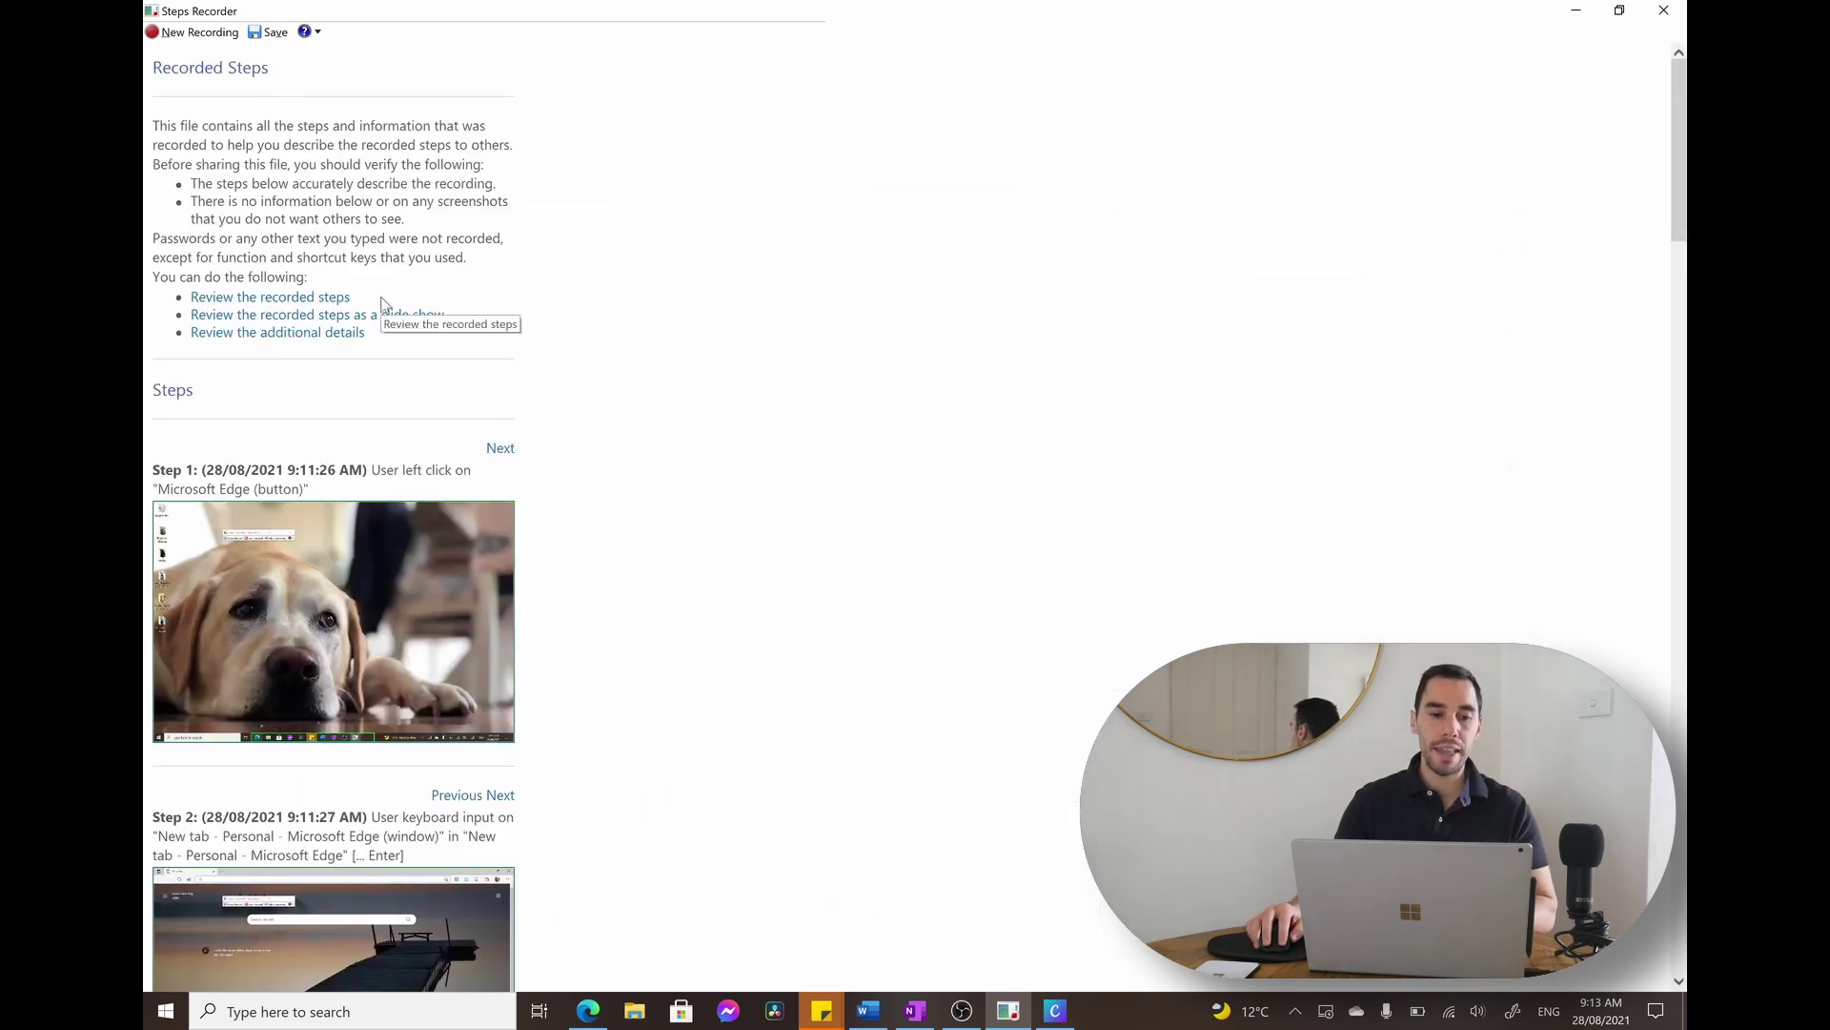
pyautogui.click(262, 32)
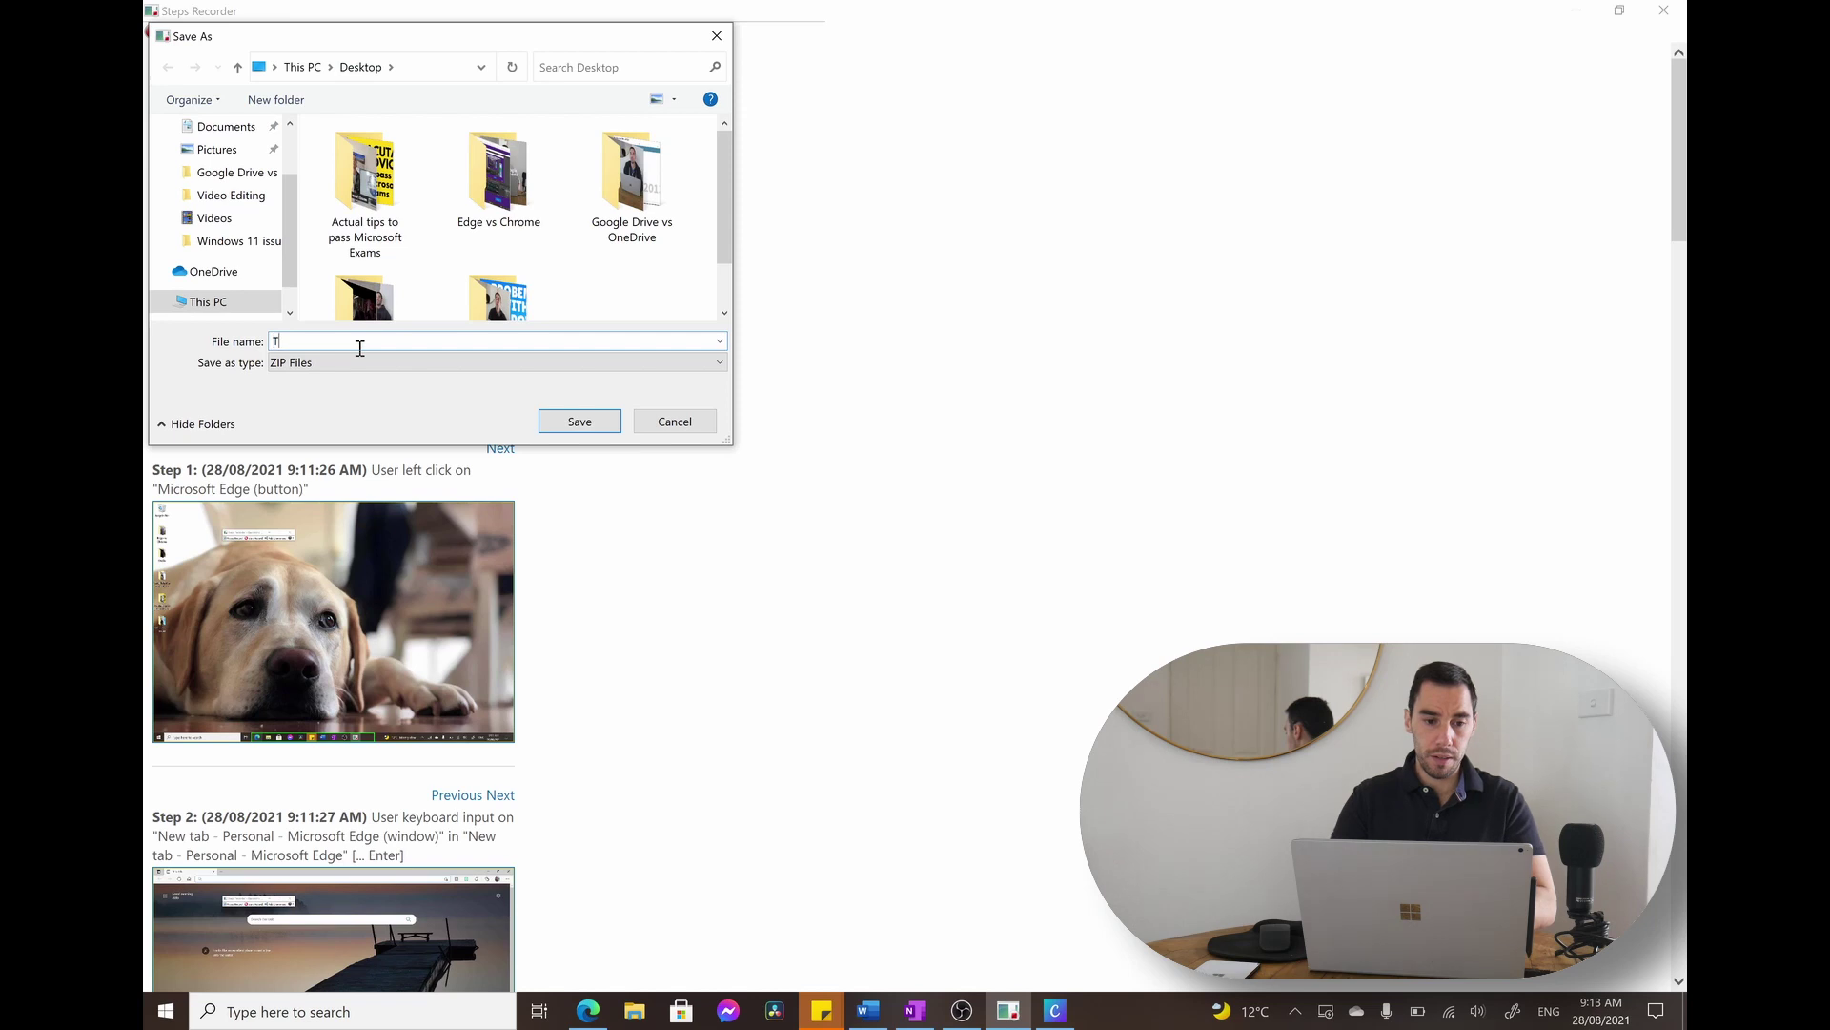
pyautogui.write('eps Recorder Exam')
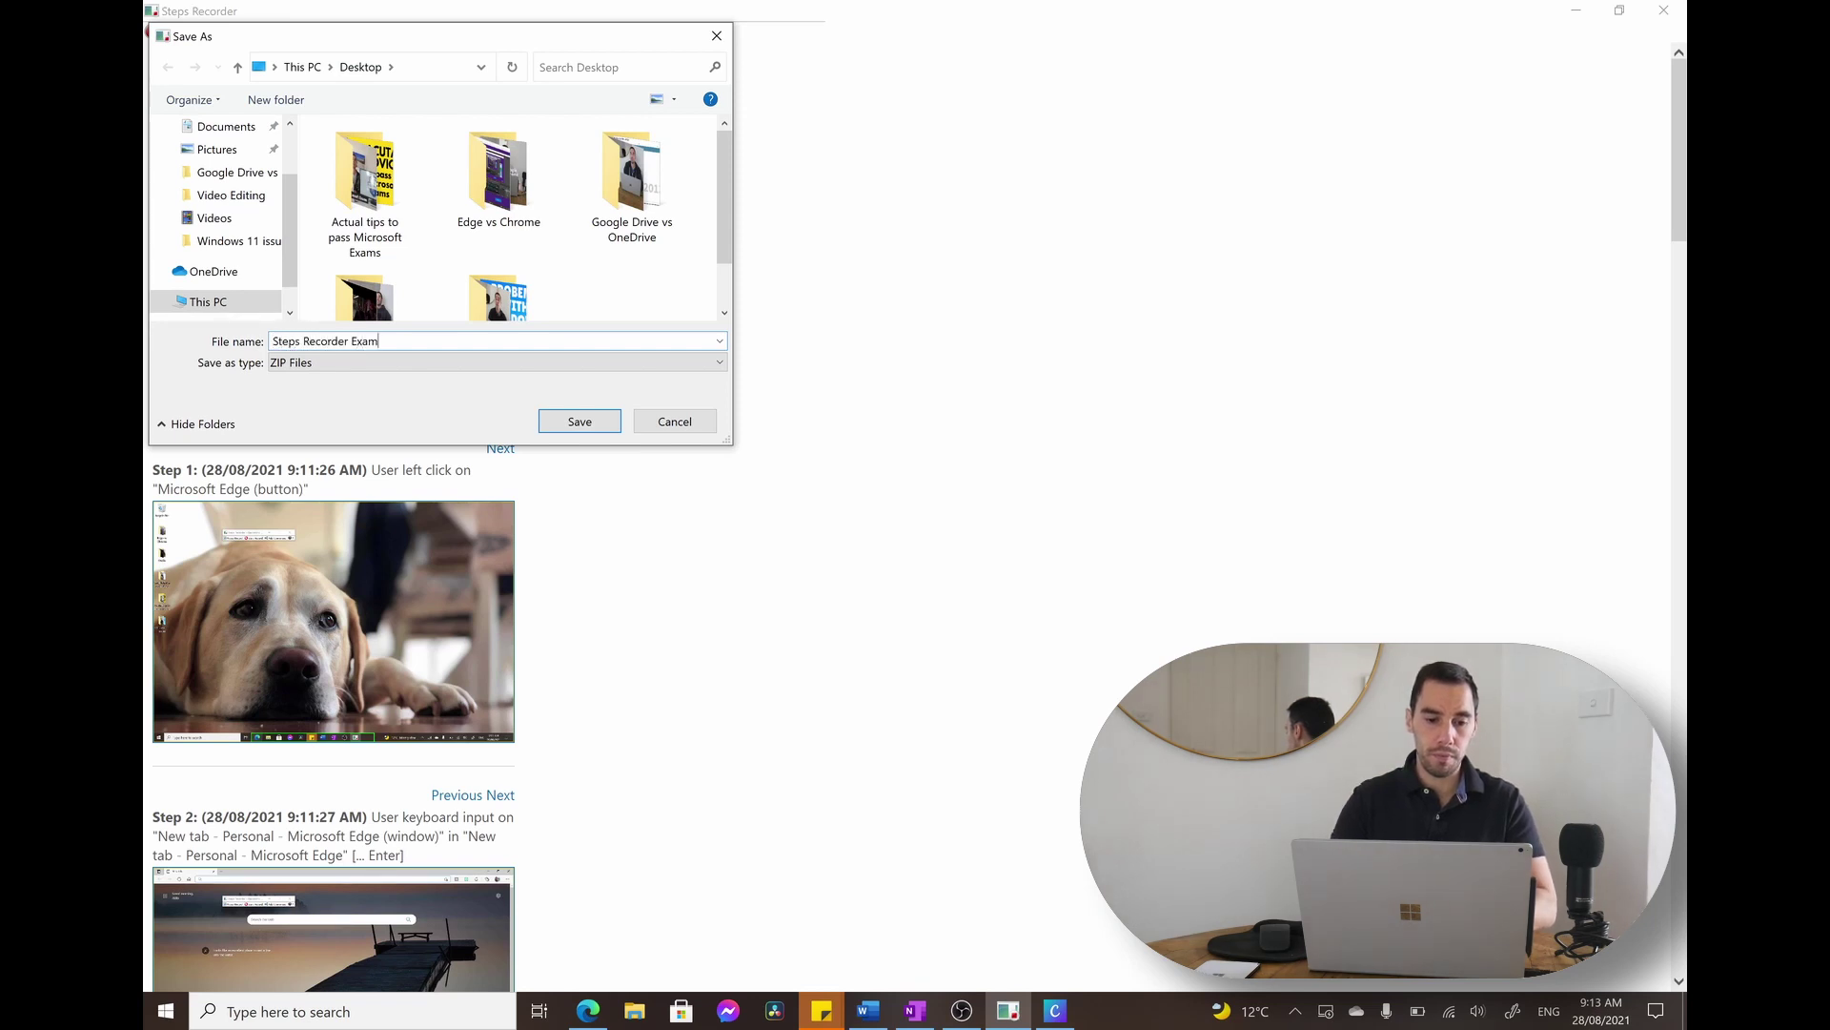
pyautogui.press('Return')
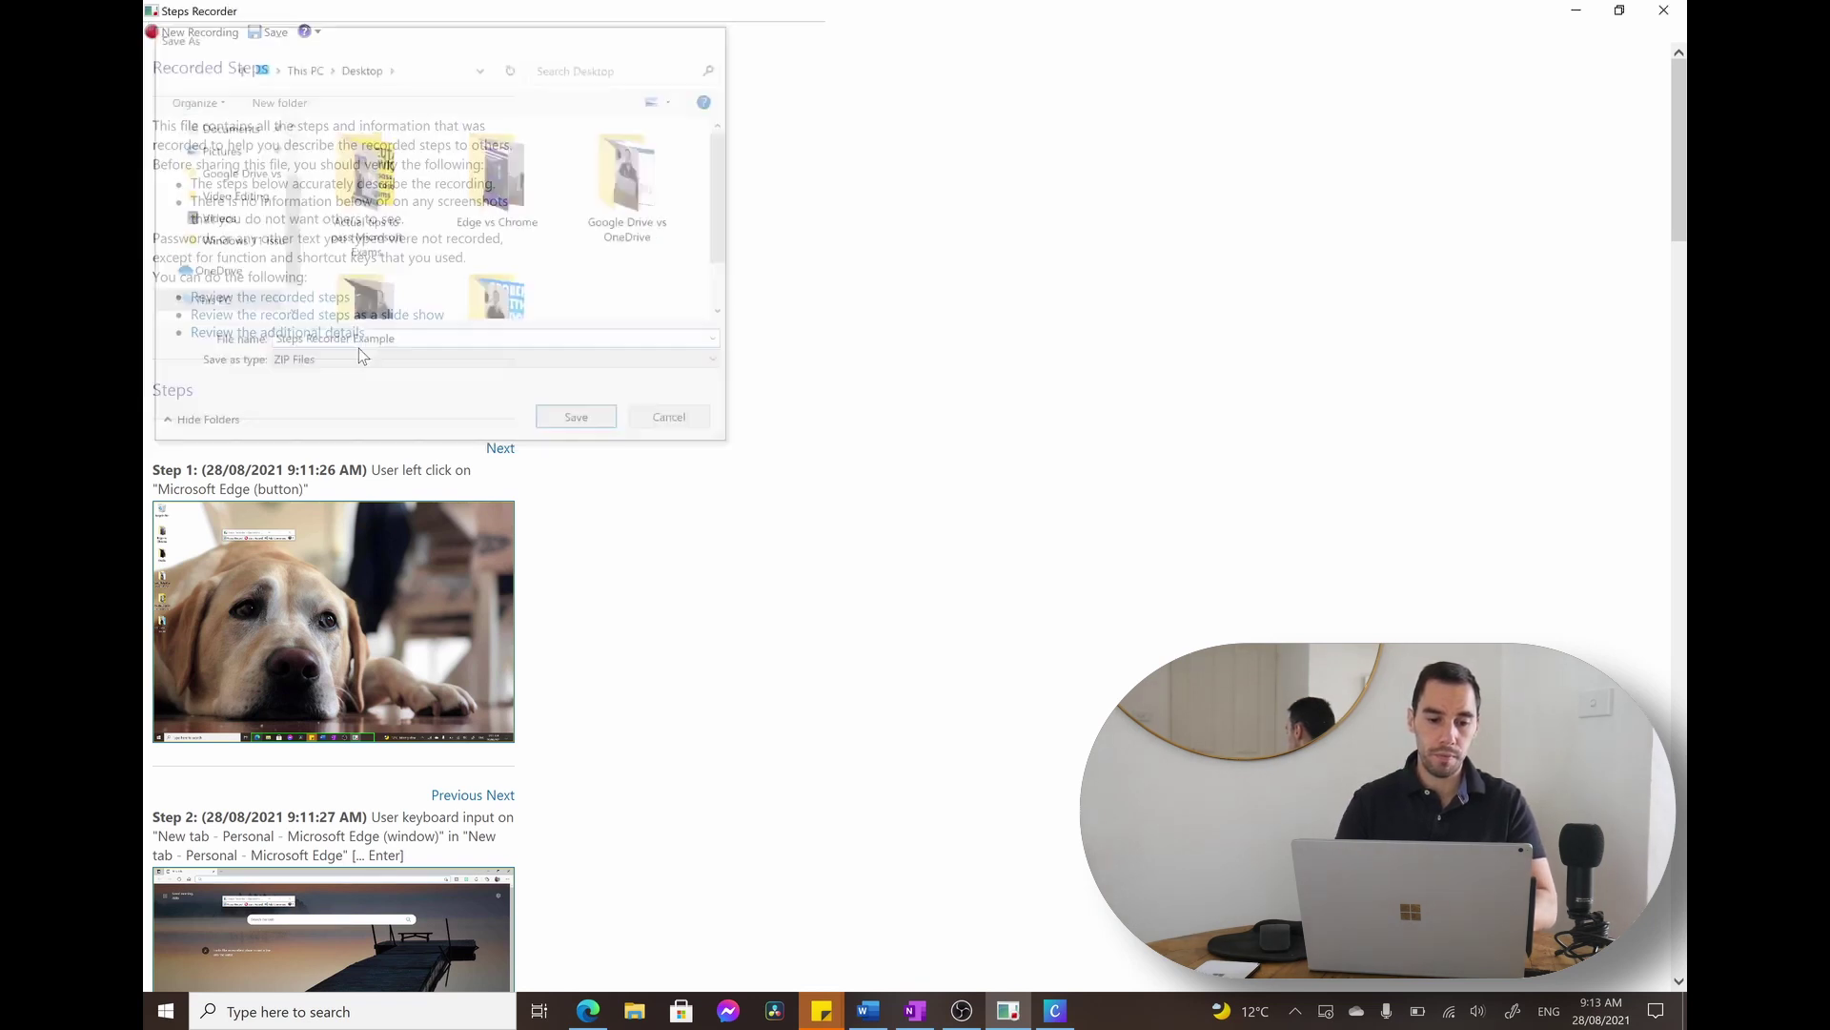
pyautogui.press('super+d')
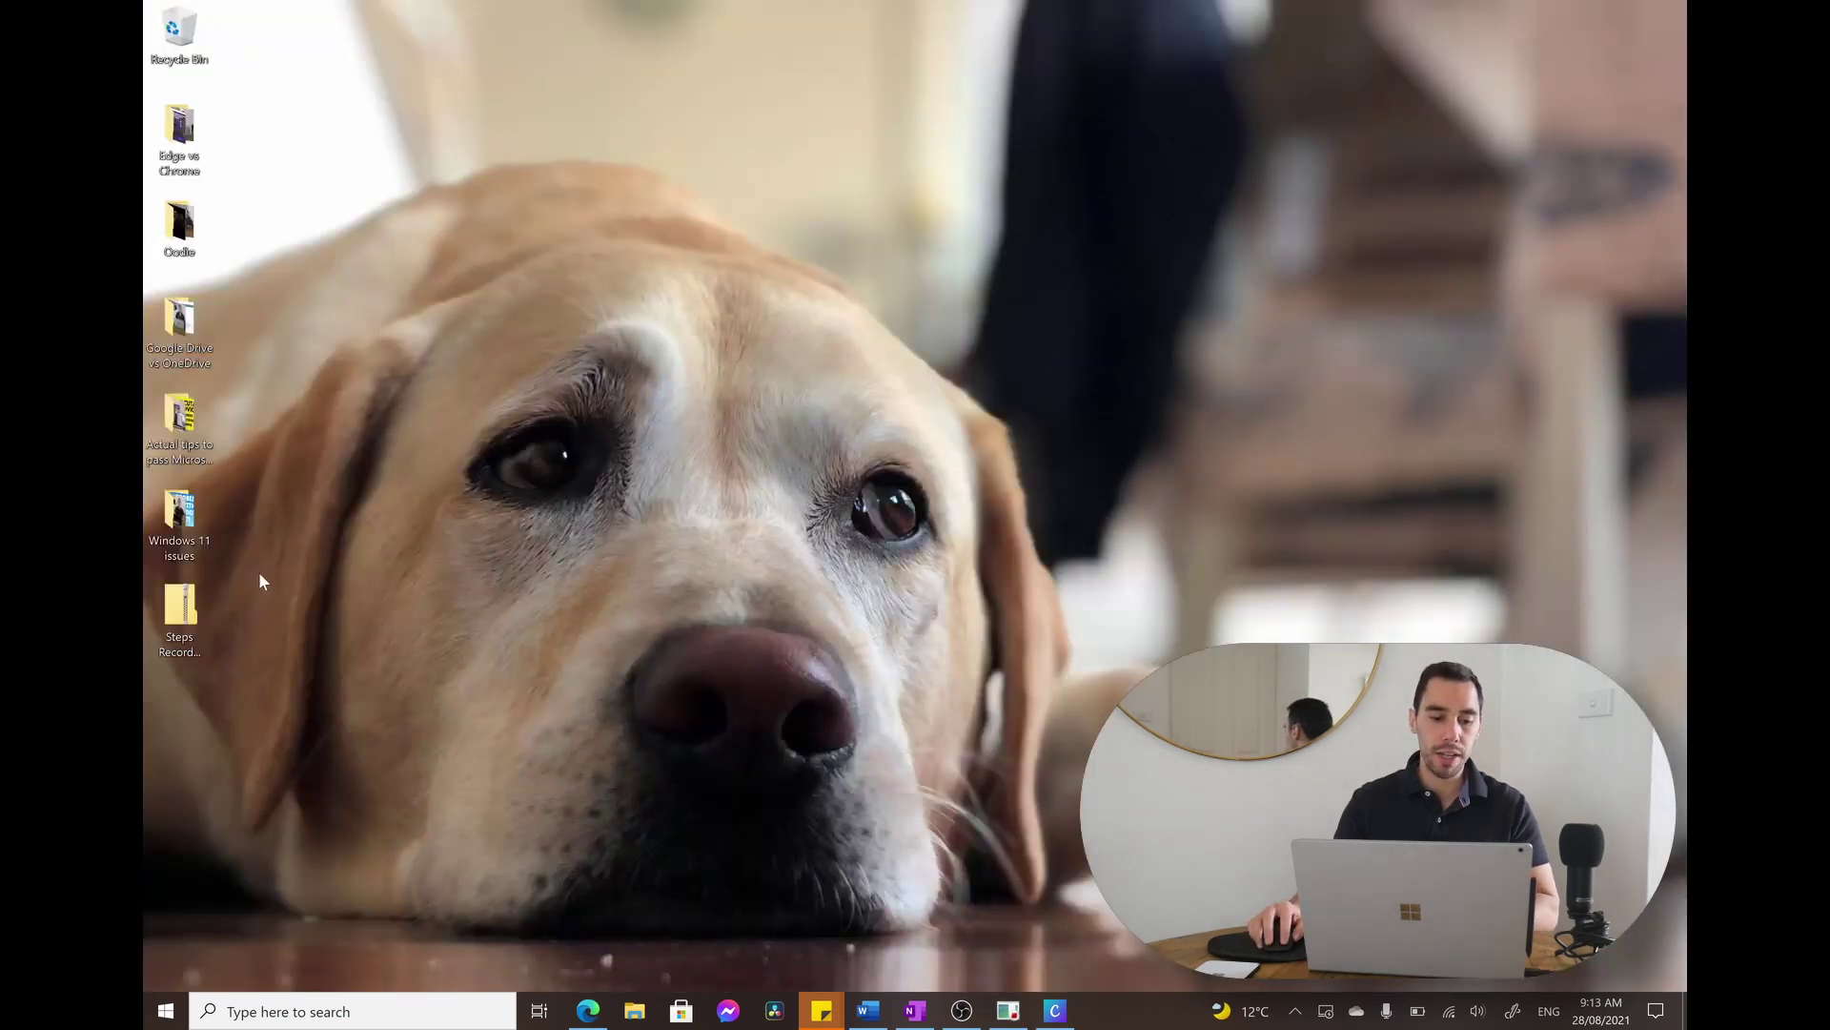
# View the Steps Recorder Example zip's properties, then open its Recording MHTML file
pyautogui.click(190, 611)
pyautogui.rightClick(195, 592)
pyautogui.click(208, 575)
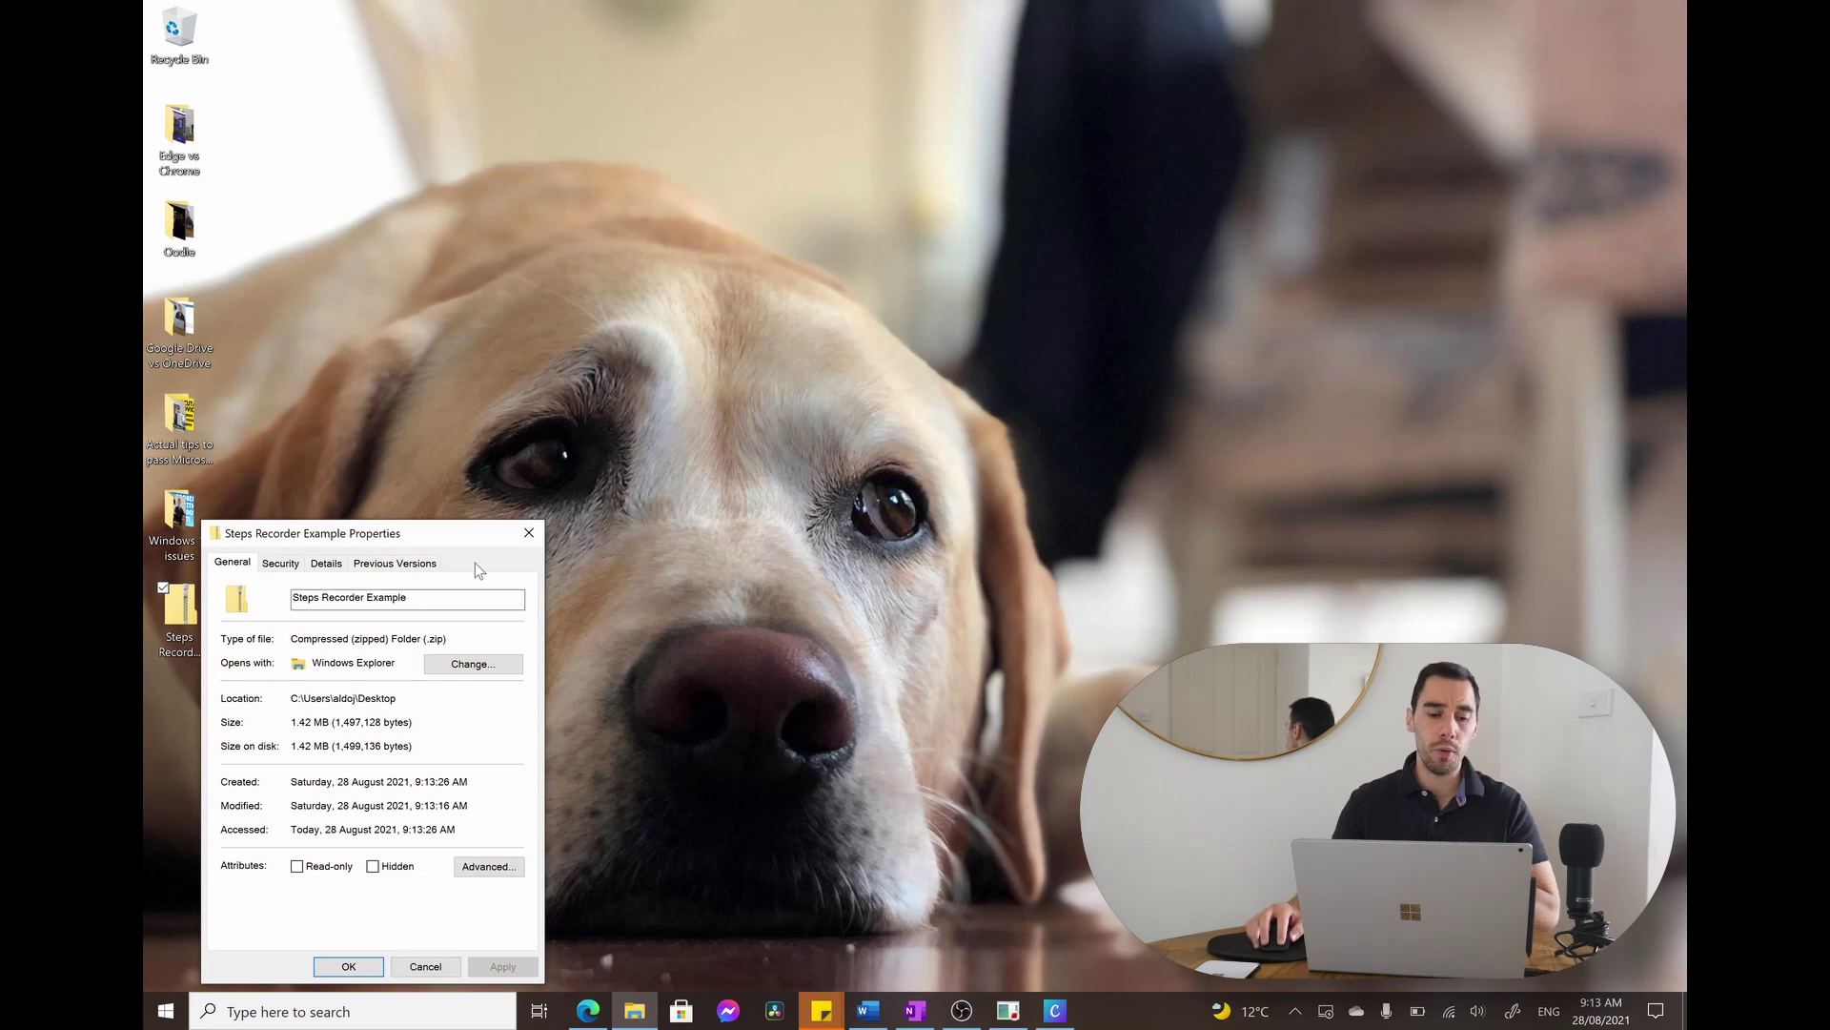
pyautogui.click(529, 533)
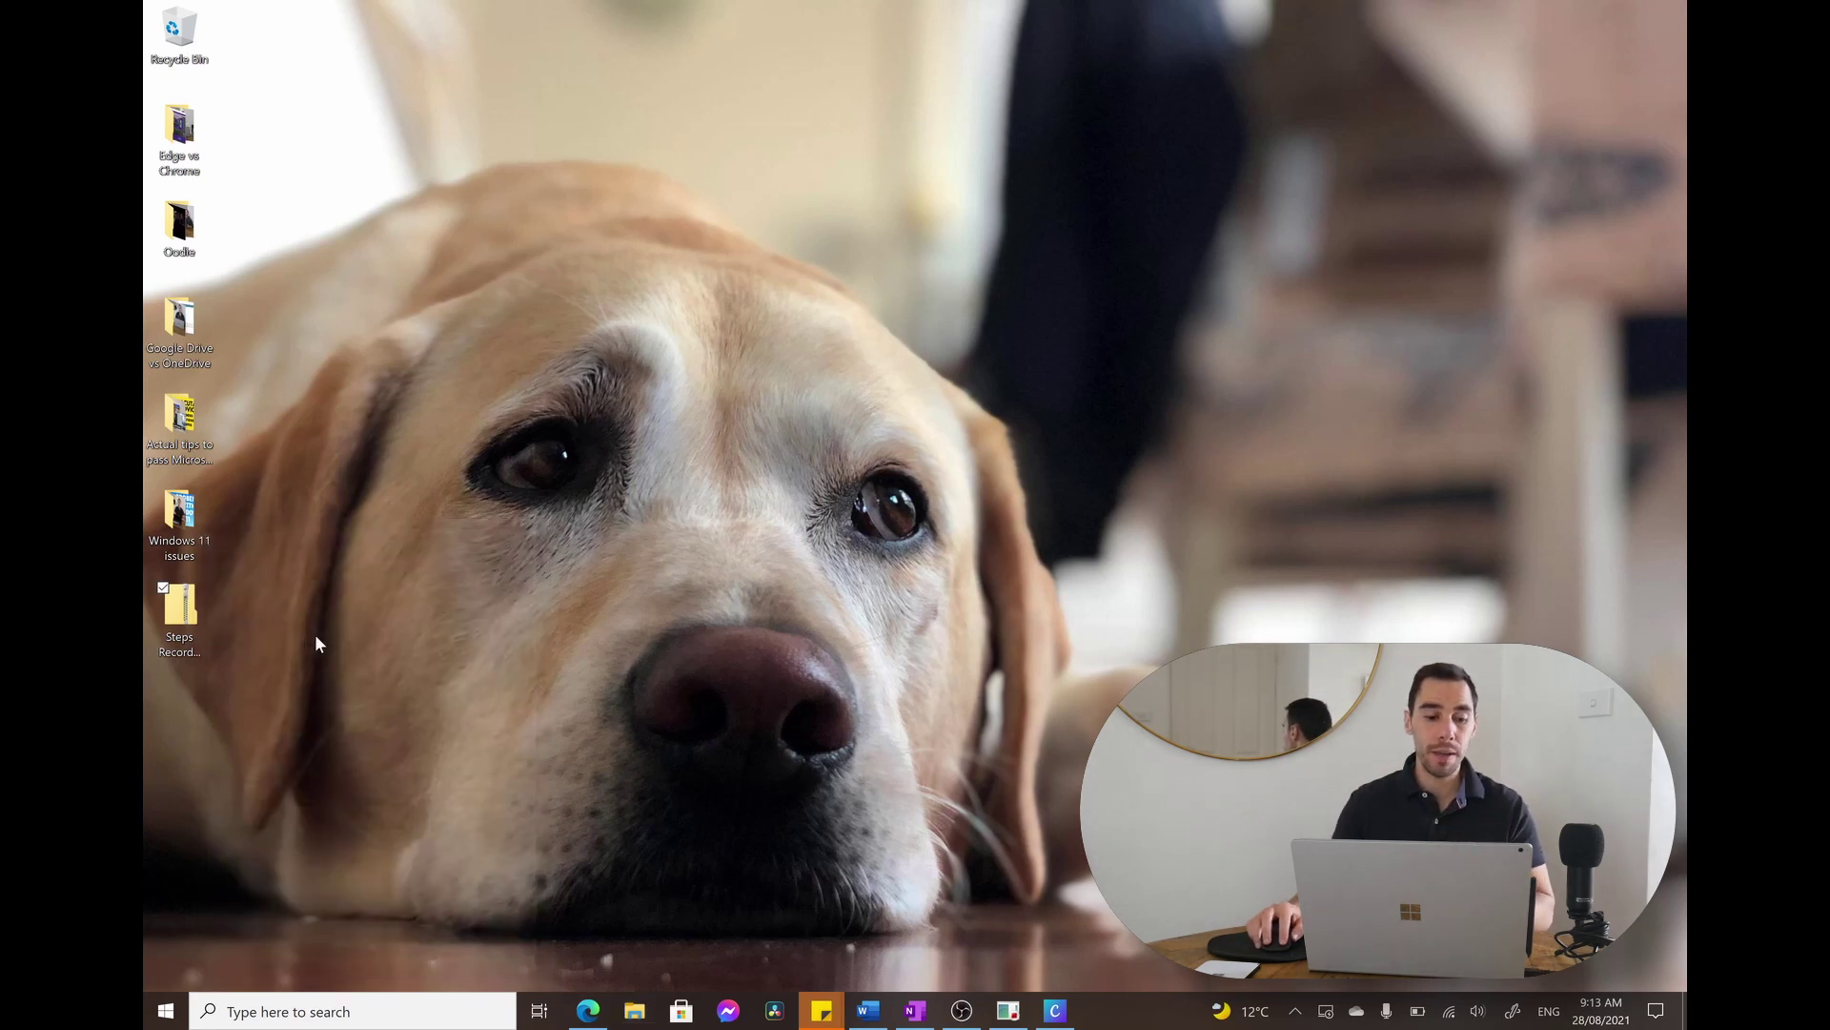
pyautogui.doubleClick(179, 615)
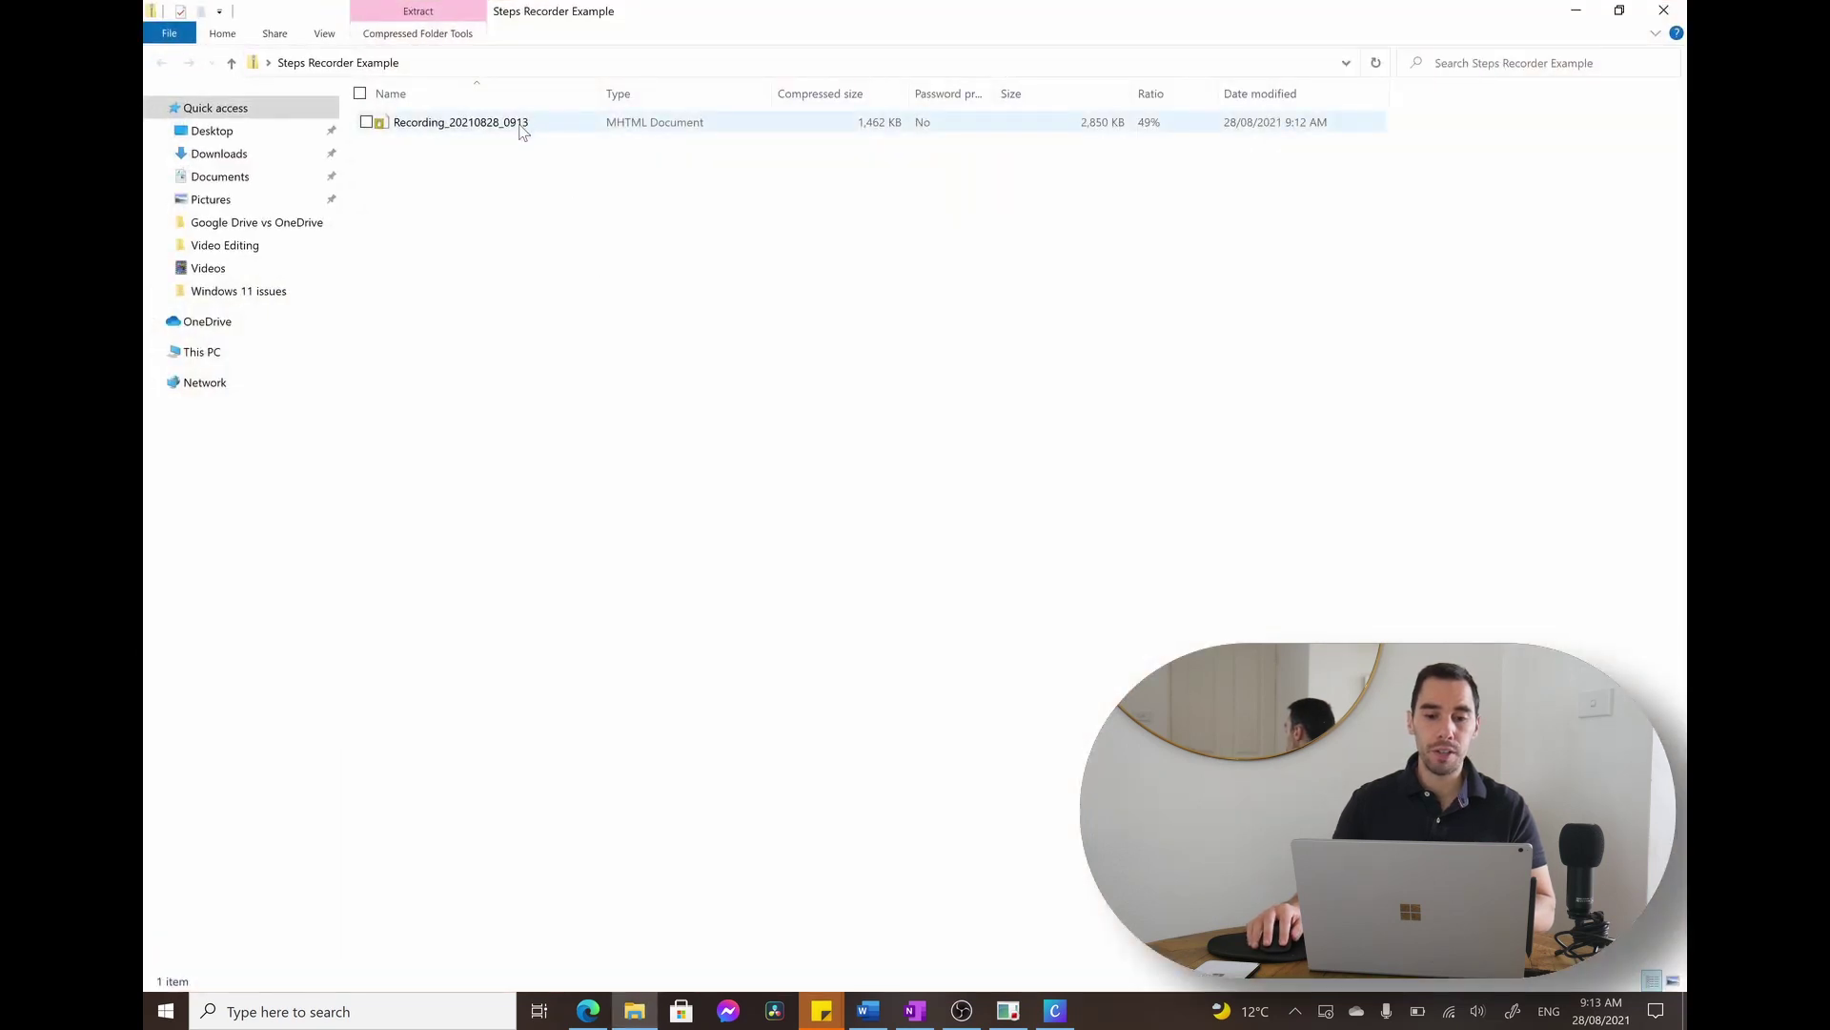
pyautogui.doubleClick(523, 131)
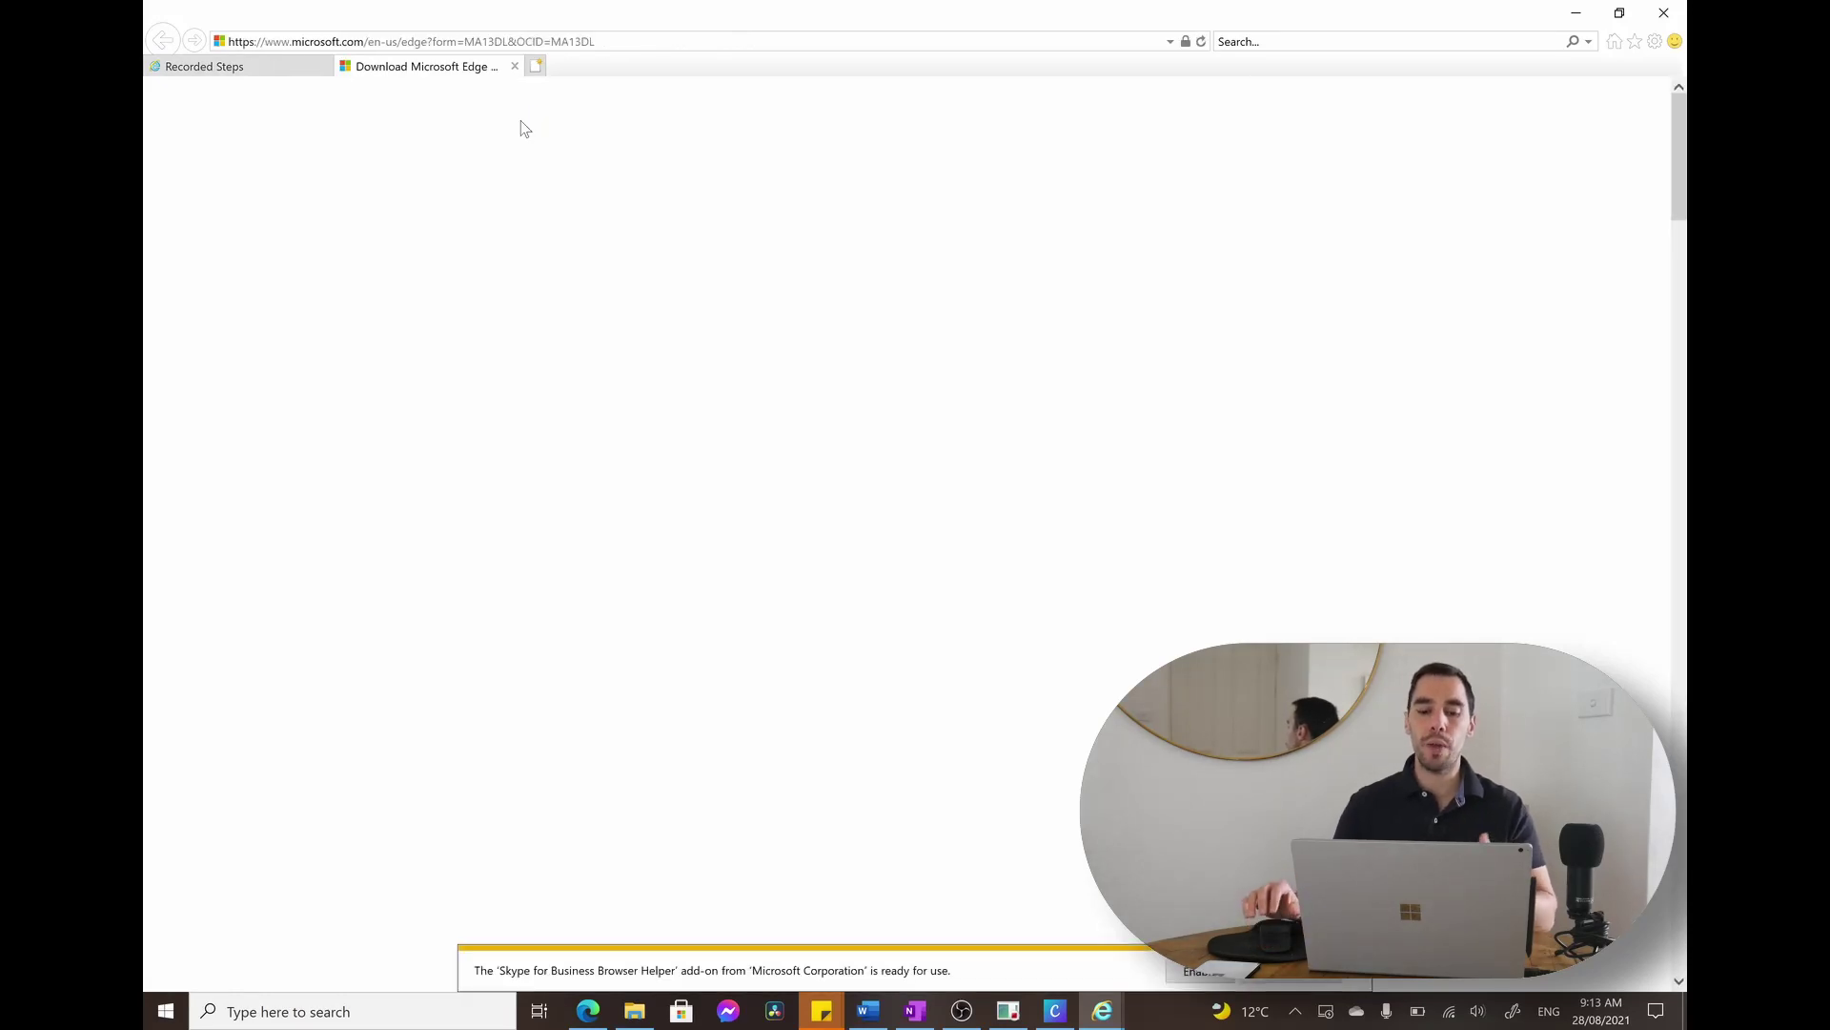
# Close the Download Microsoft Edge tab and scroll down the Recorded Steps page
pyautogui.hotkey('ctrl', 'w')
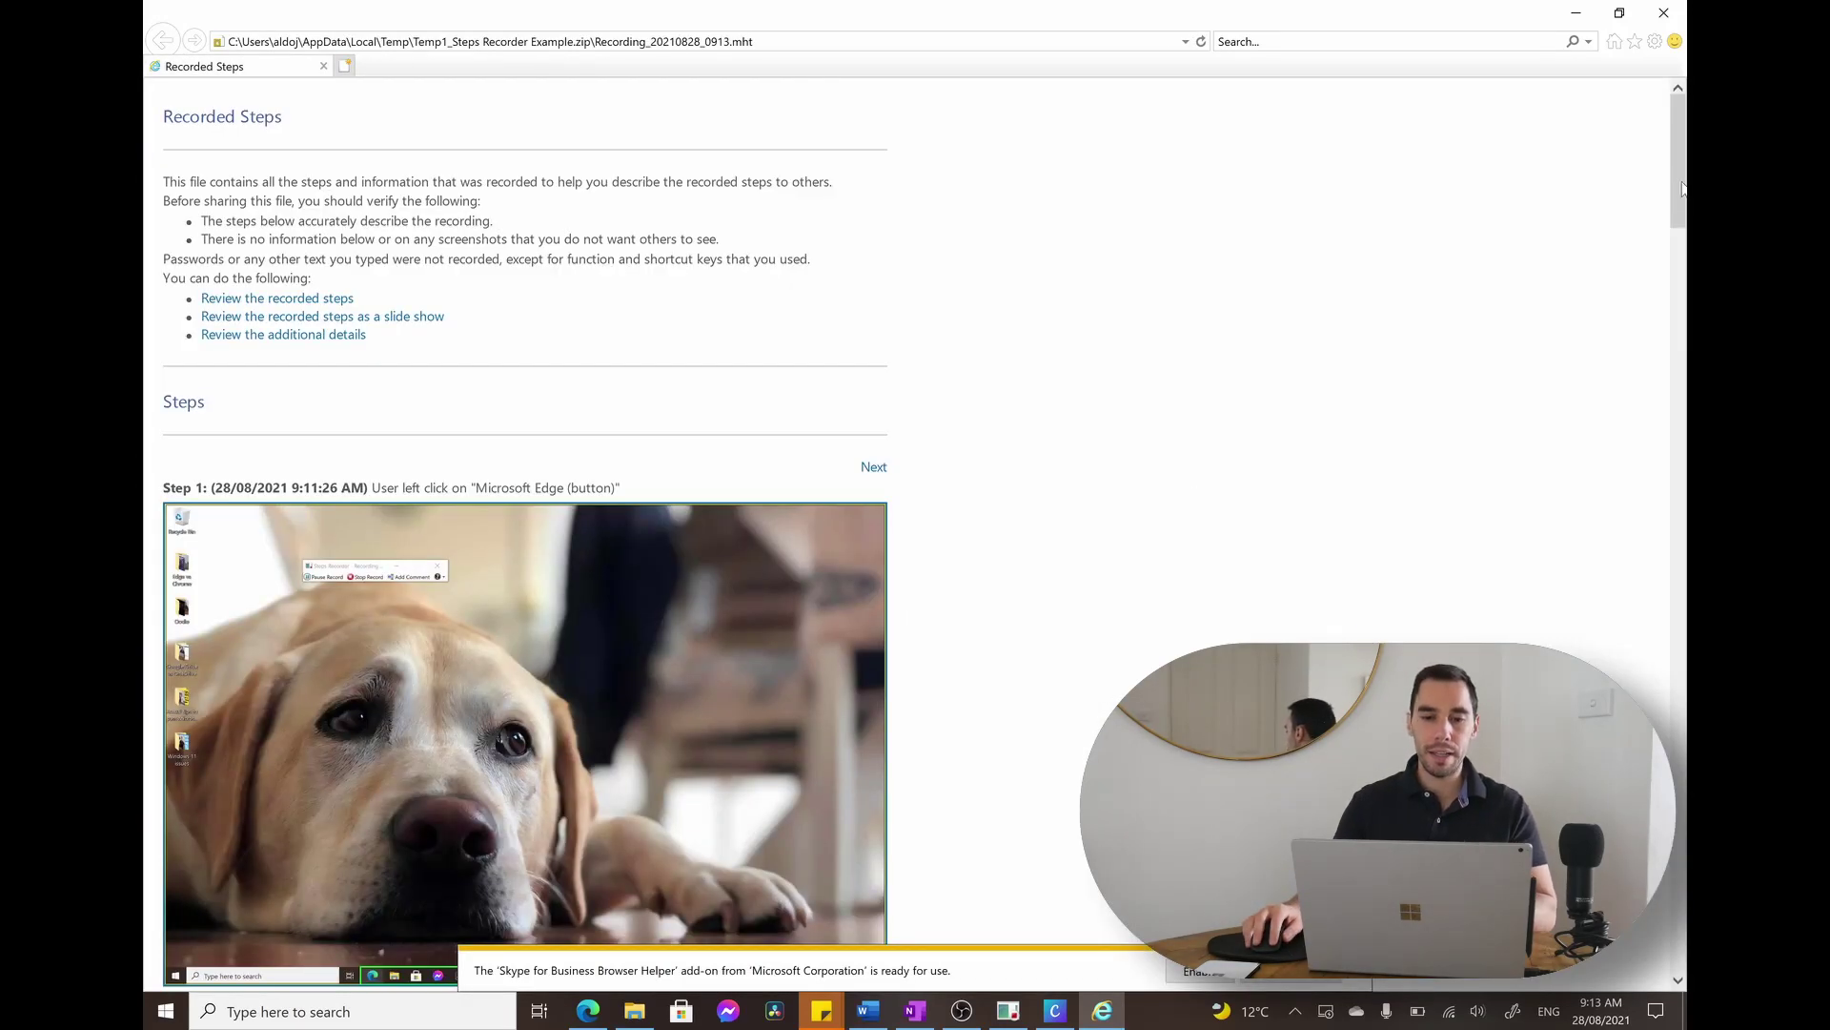
pyautogui.moveTo(1682, 188); pyautogui.dragTo(1684, 407)
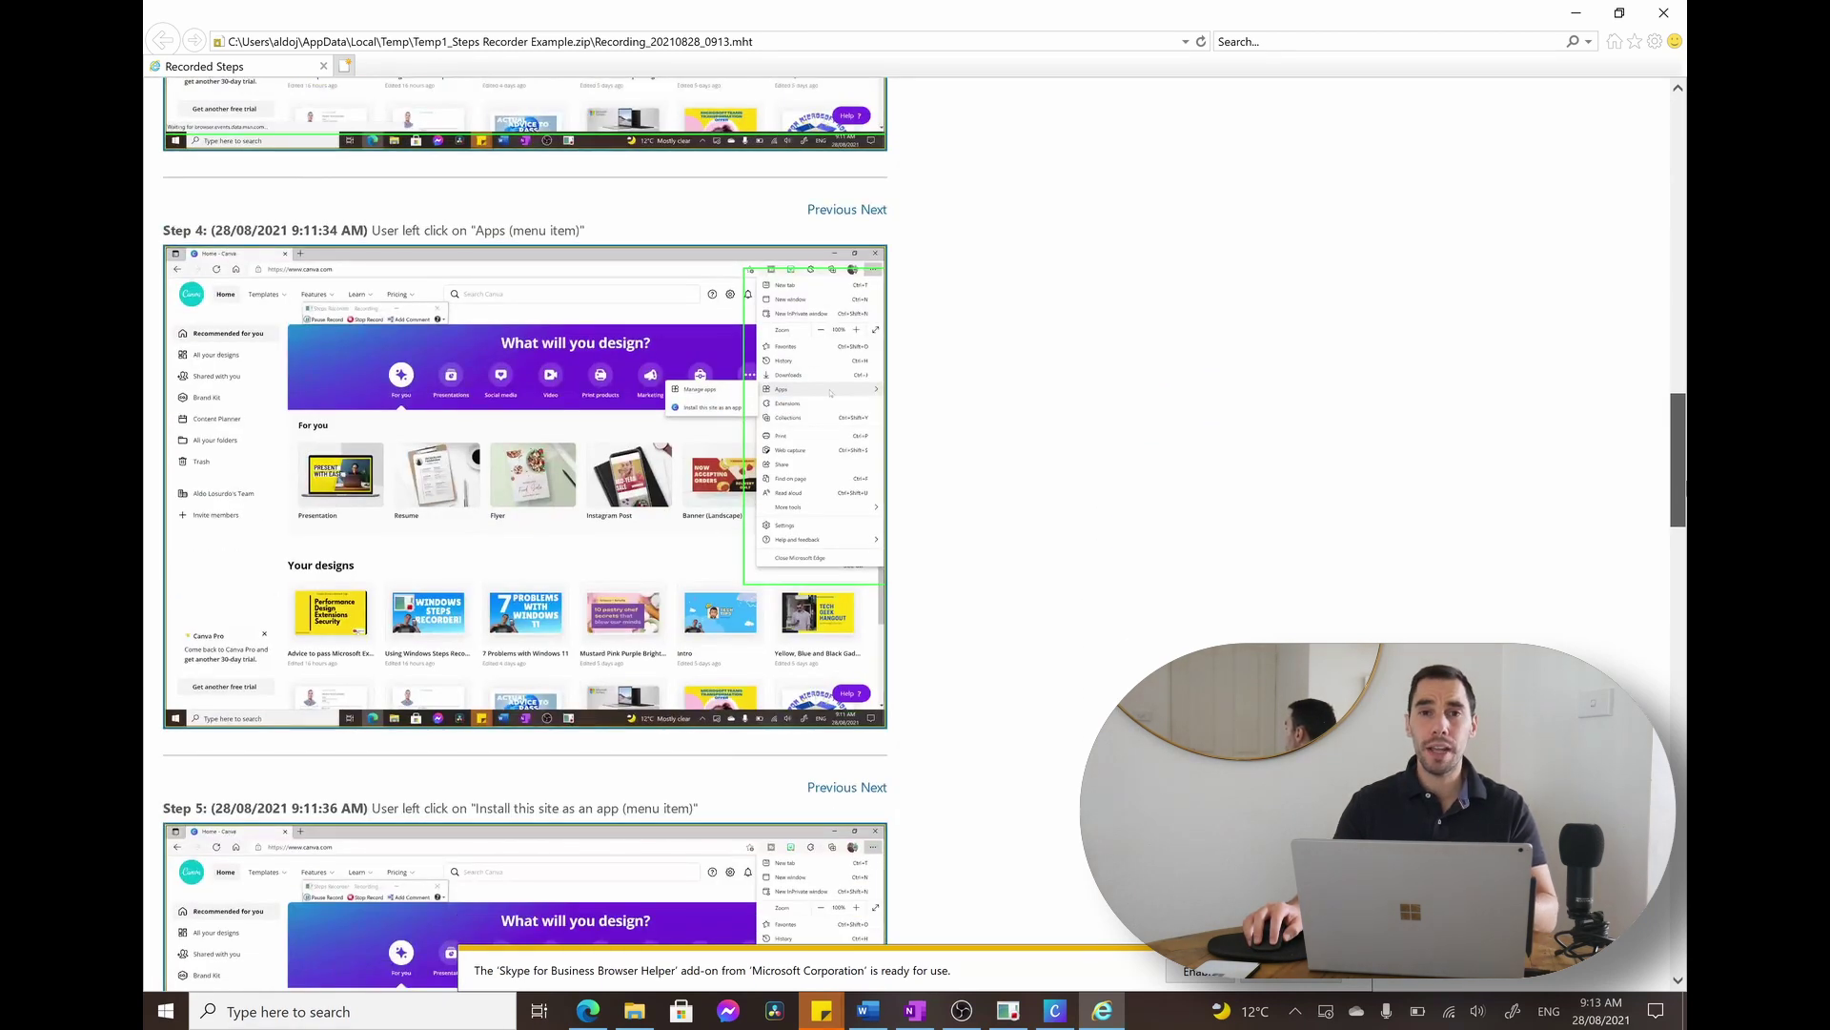